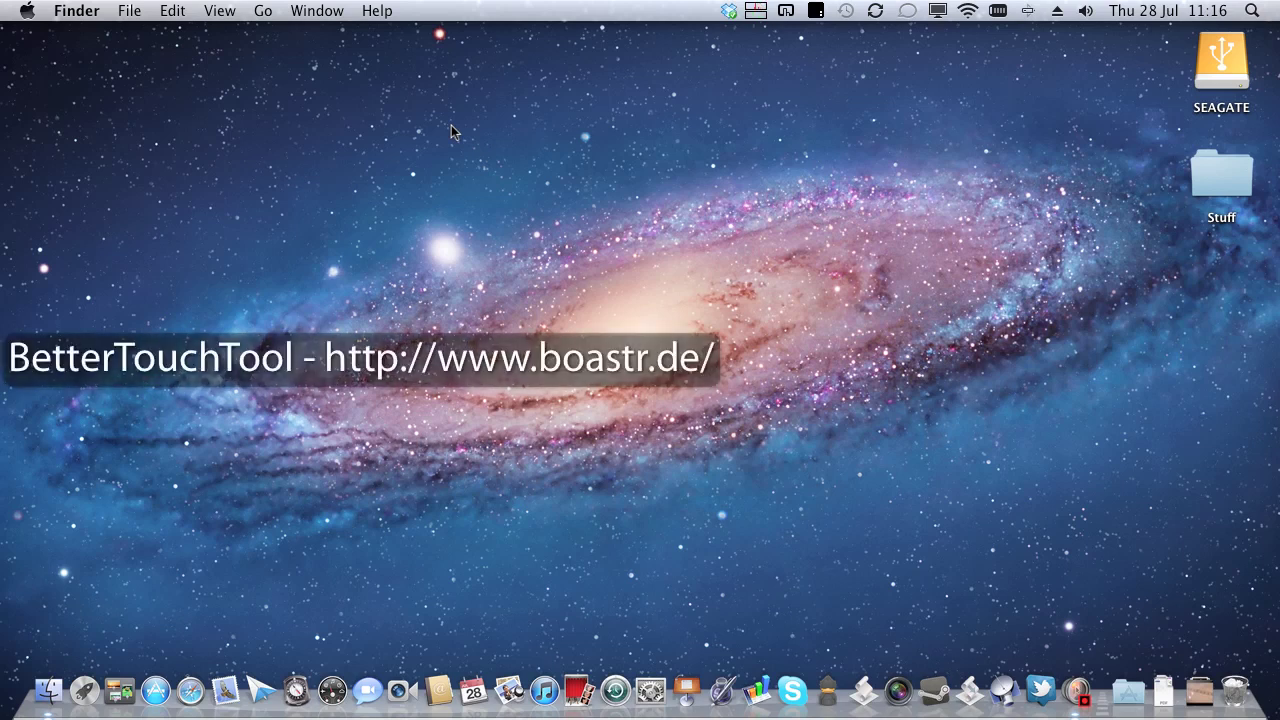
Step: Open the BetterTouchTool preferences, review Safari's trackpad gestures including Three Finger Tap and TipTap Right, and dismiss the window
left_click(788, 11)
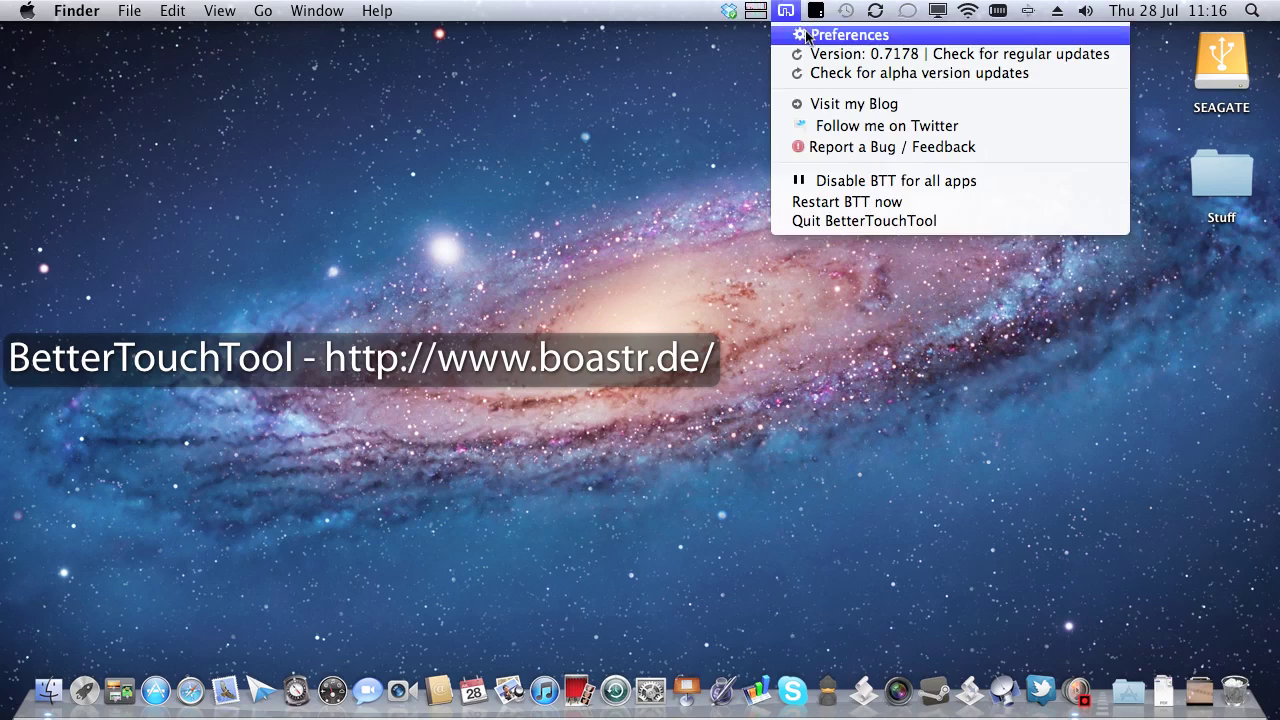
left_click(806, 37)
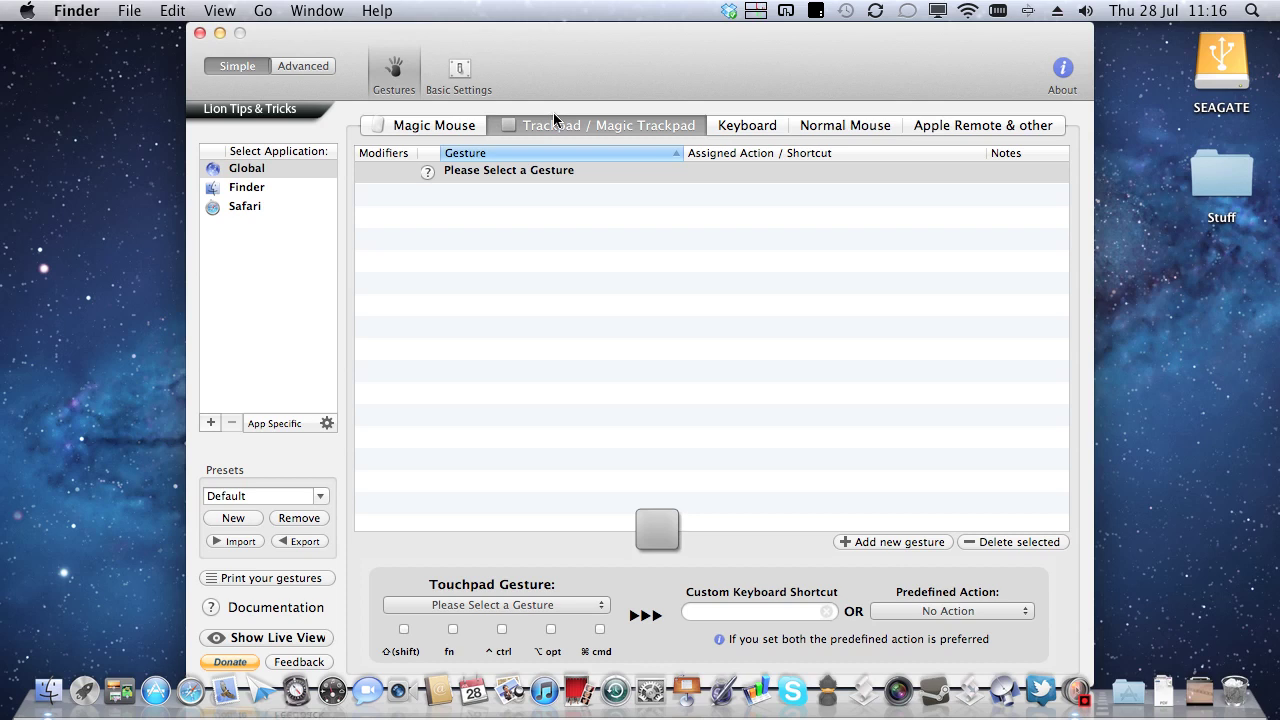
left_click(241, 207)
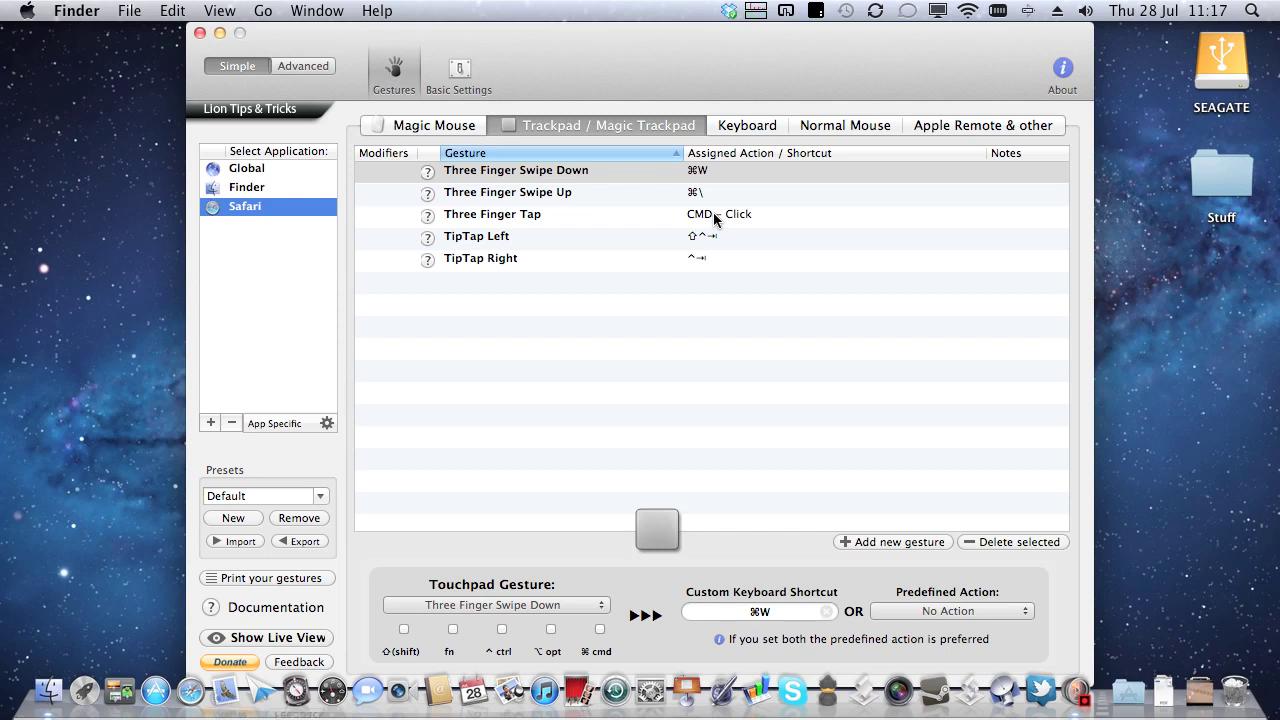
left_click(588, 226)
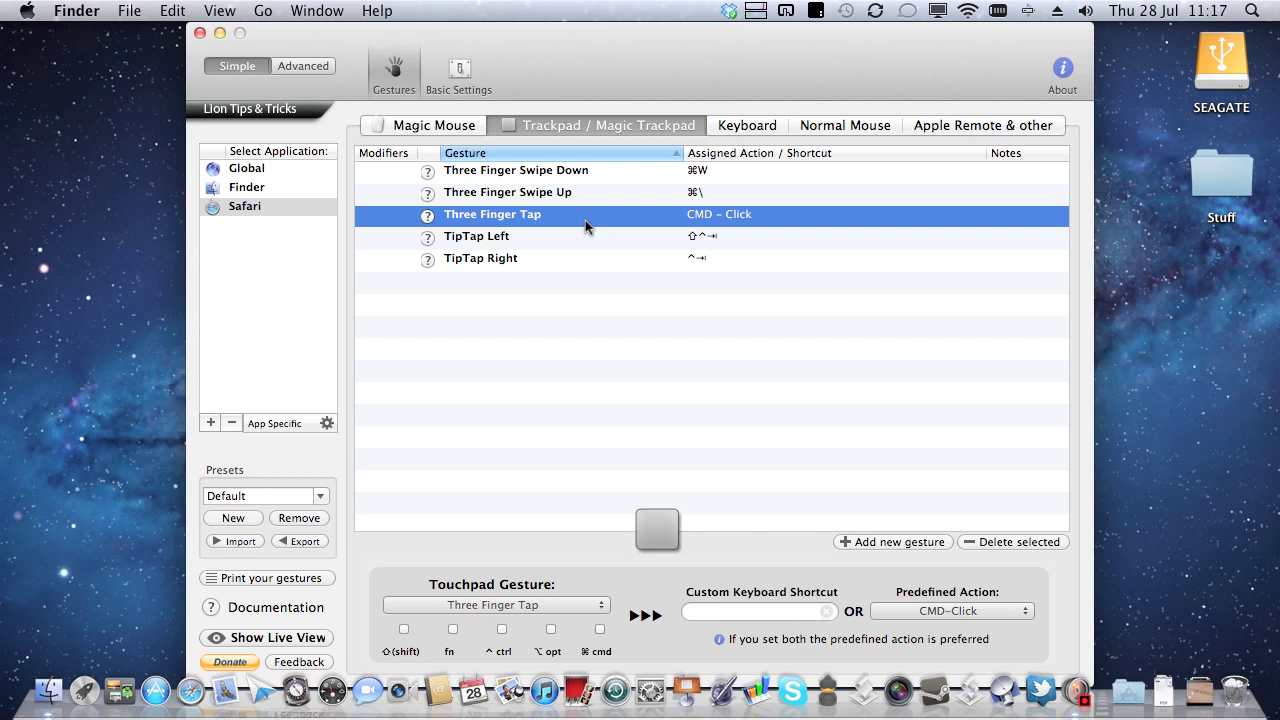
left_click(514, 266)
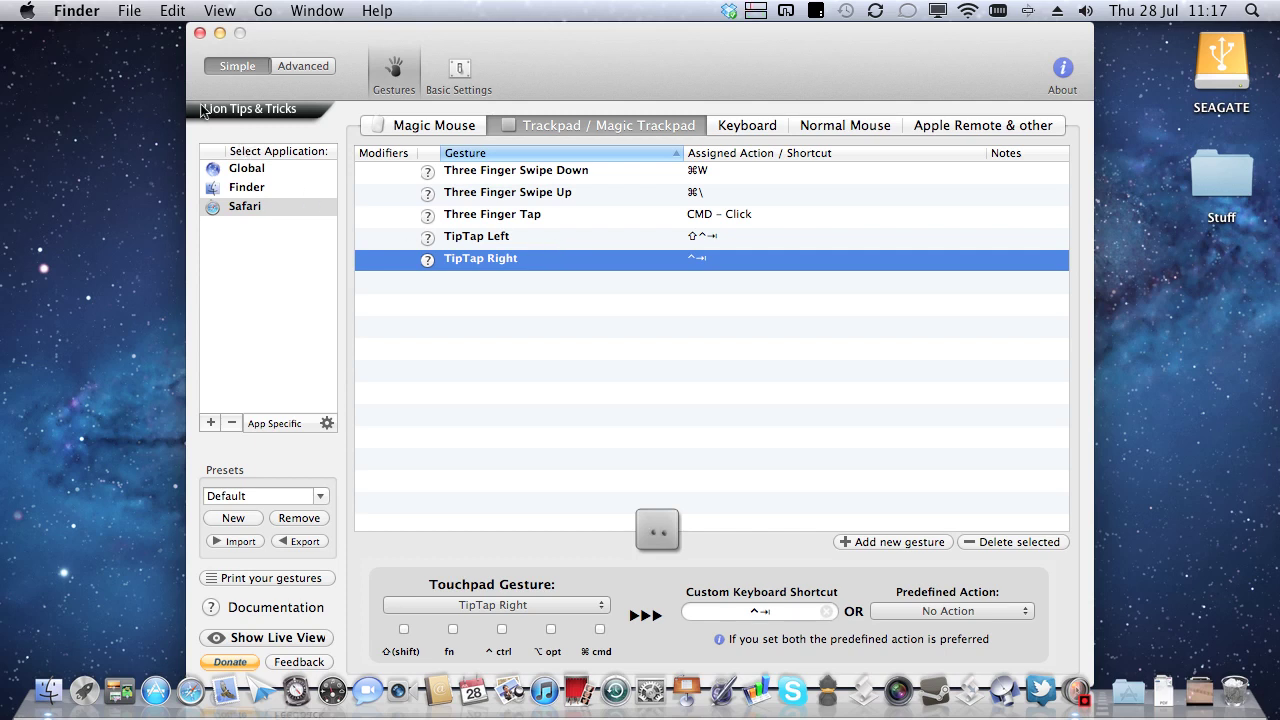
key("super+h")
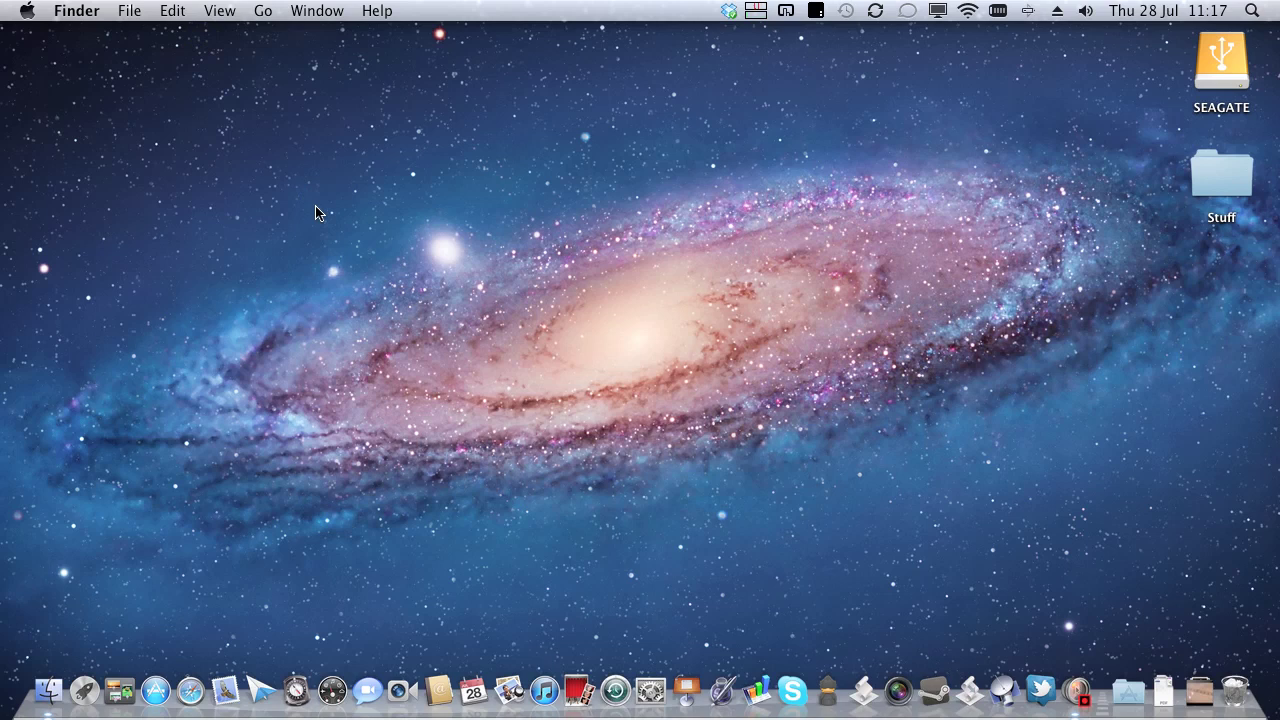
Step: Switch to Safari and examine the keyboard shortcuts listed beside its application, file and editing commands
left_click(192, 692)
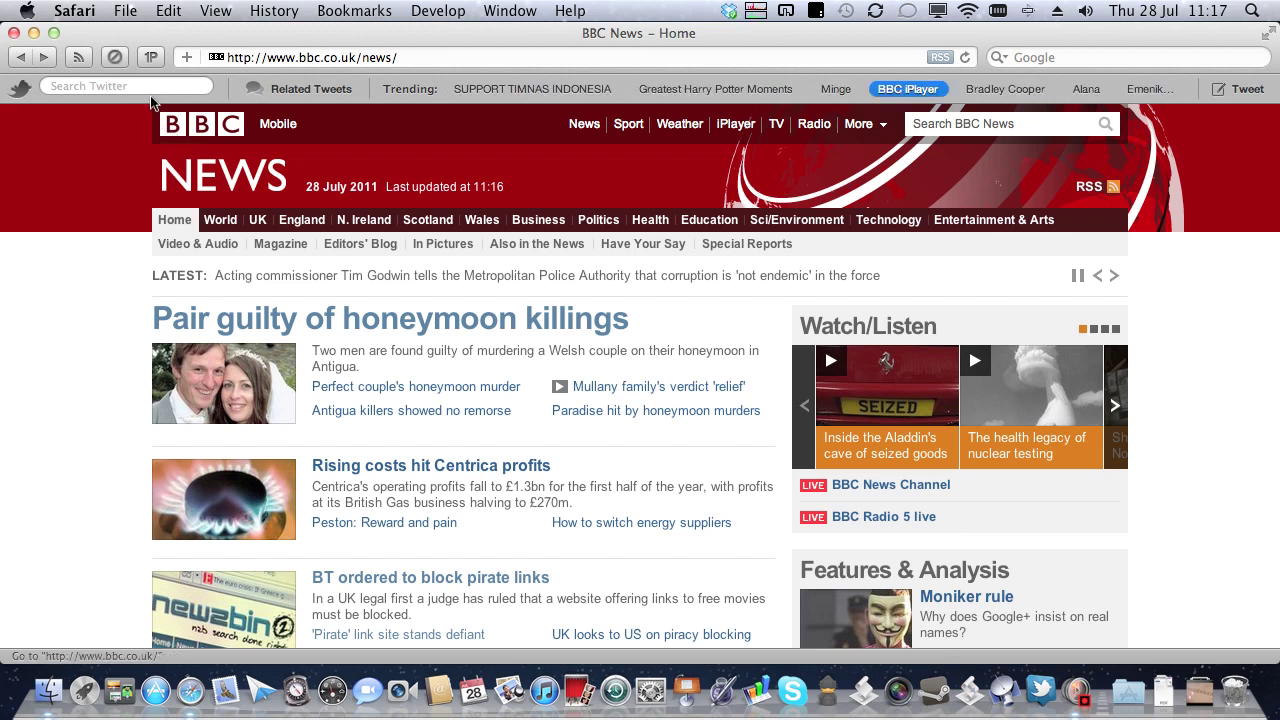
left_click(78, 8)
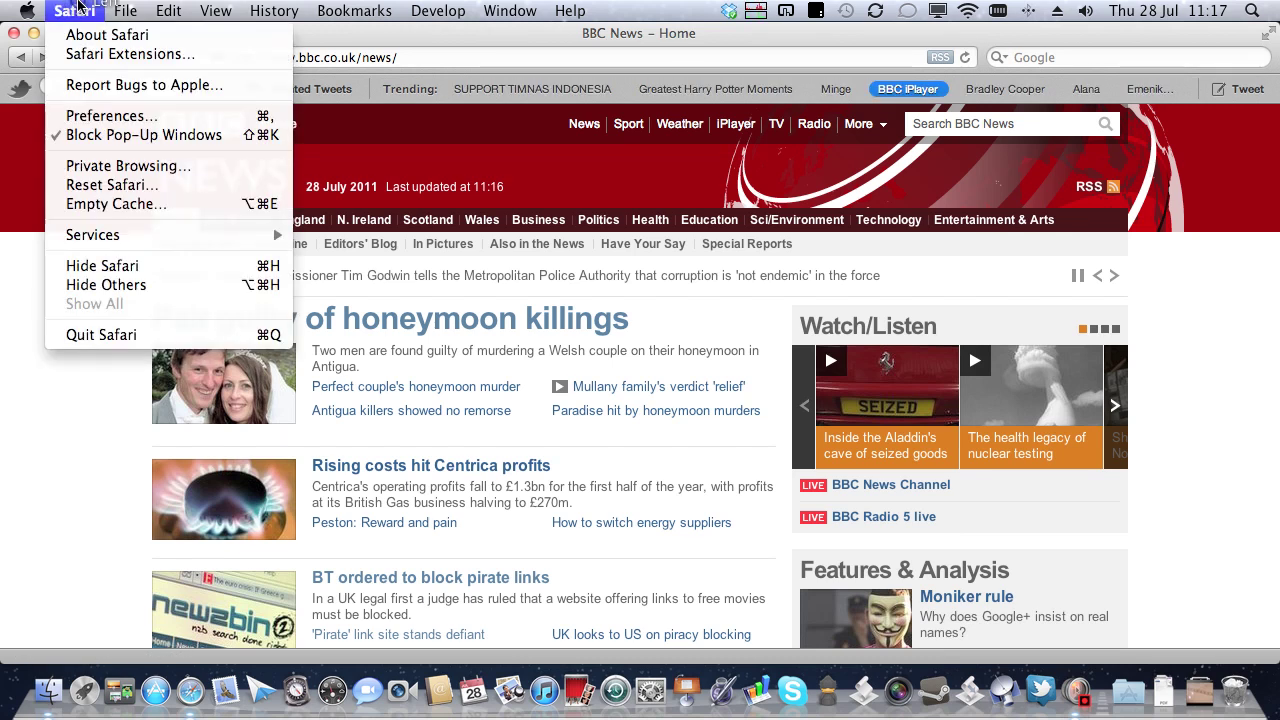
mouse_move(122, 9)
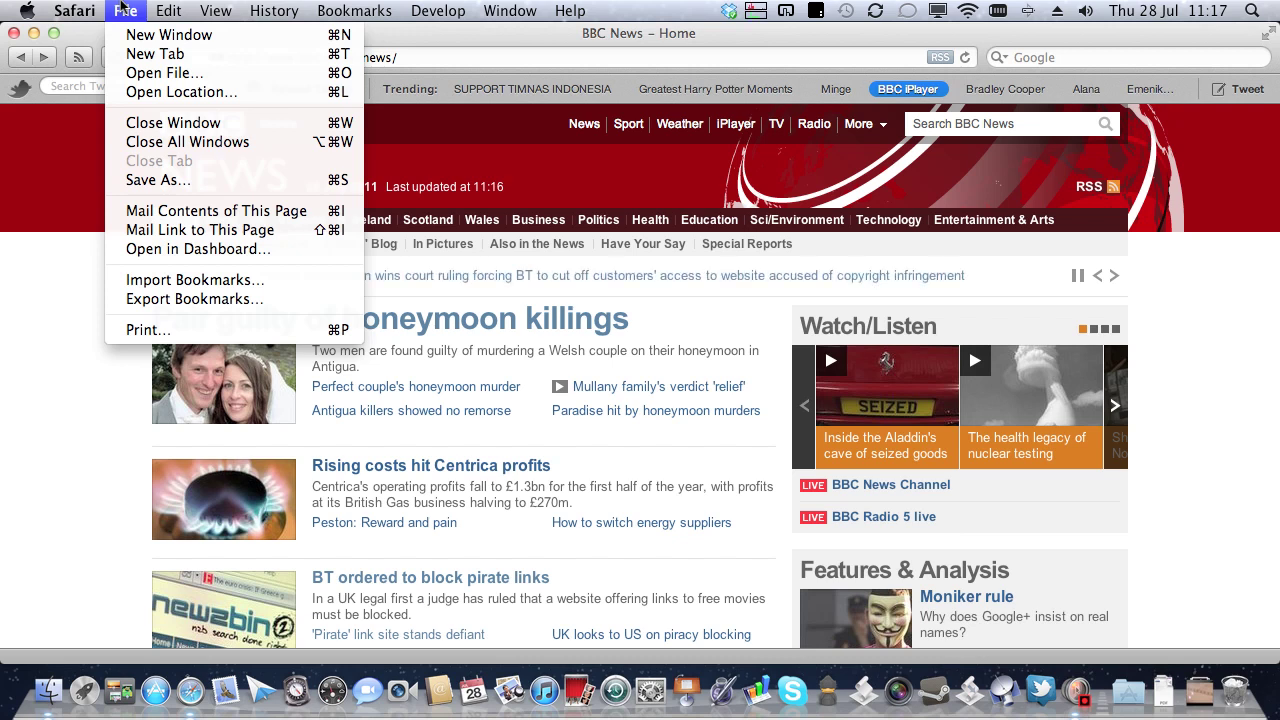
mouse_move(168, 9)
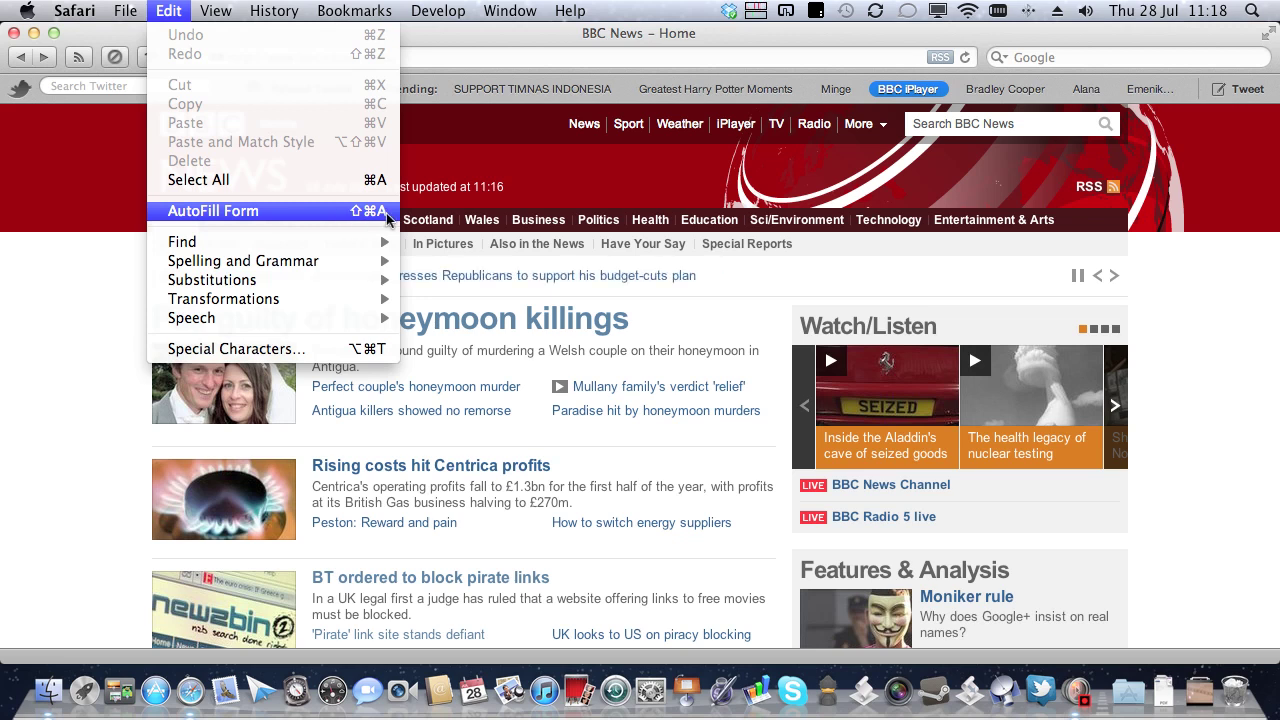
Step: Hide Safari's Twitter Bar and show it again
mouse_move(212, 10)
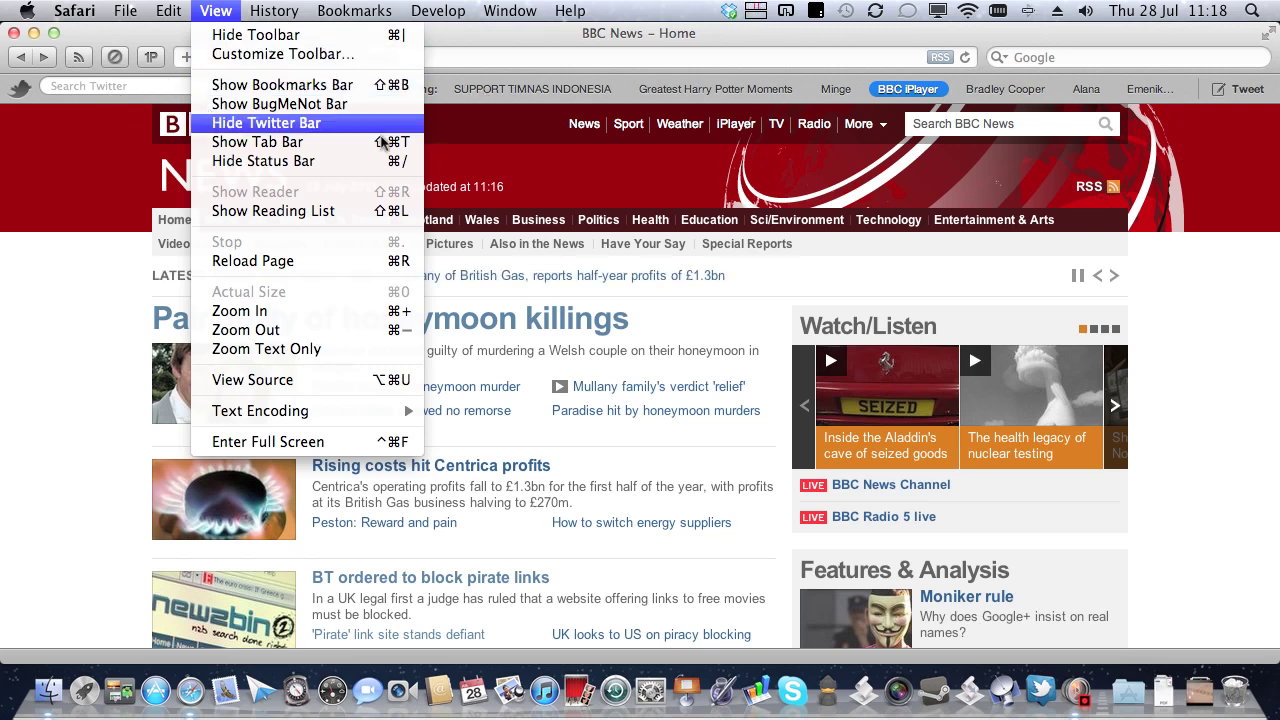
left_click(325, 123)
left_click(226, 12)
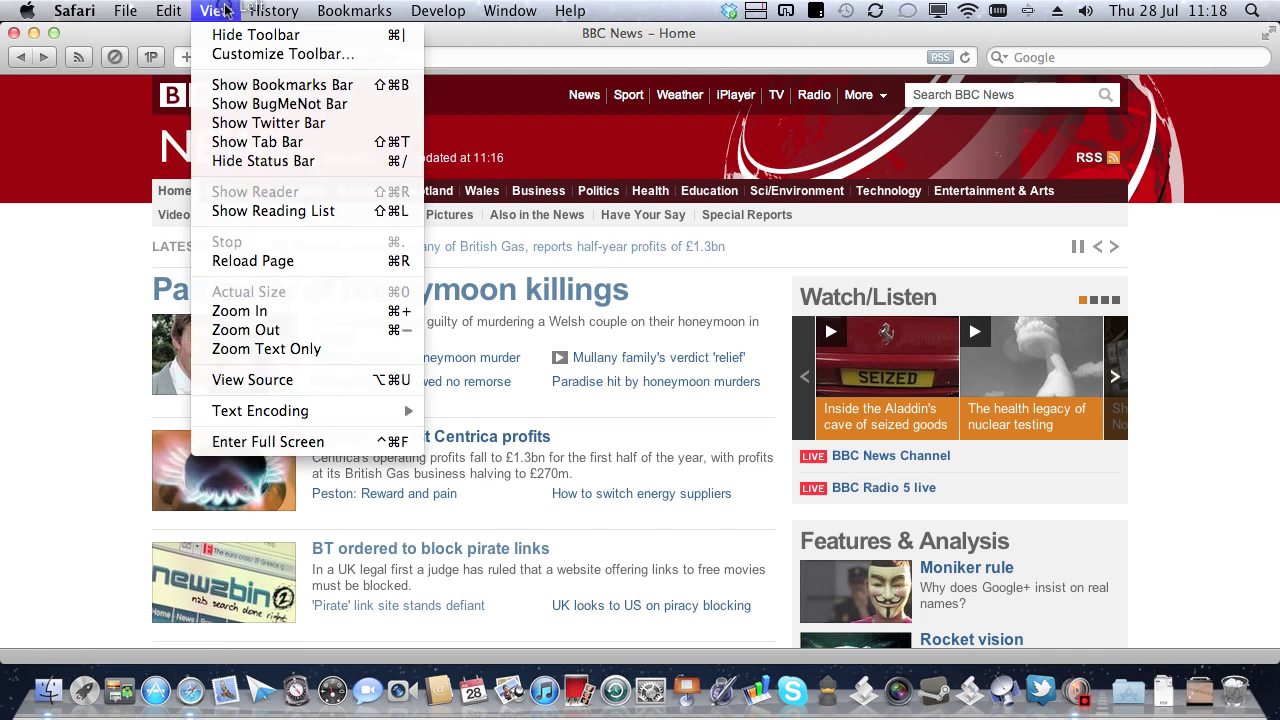
left_click(285, 122)
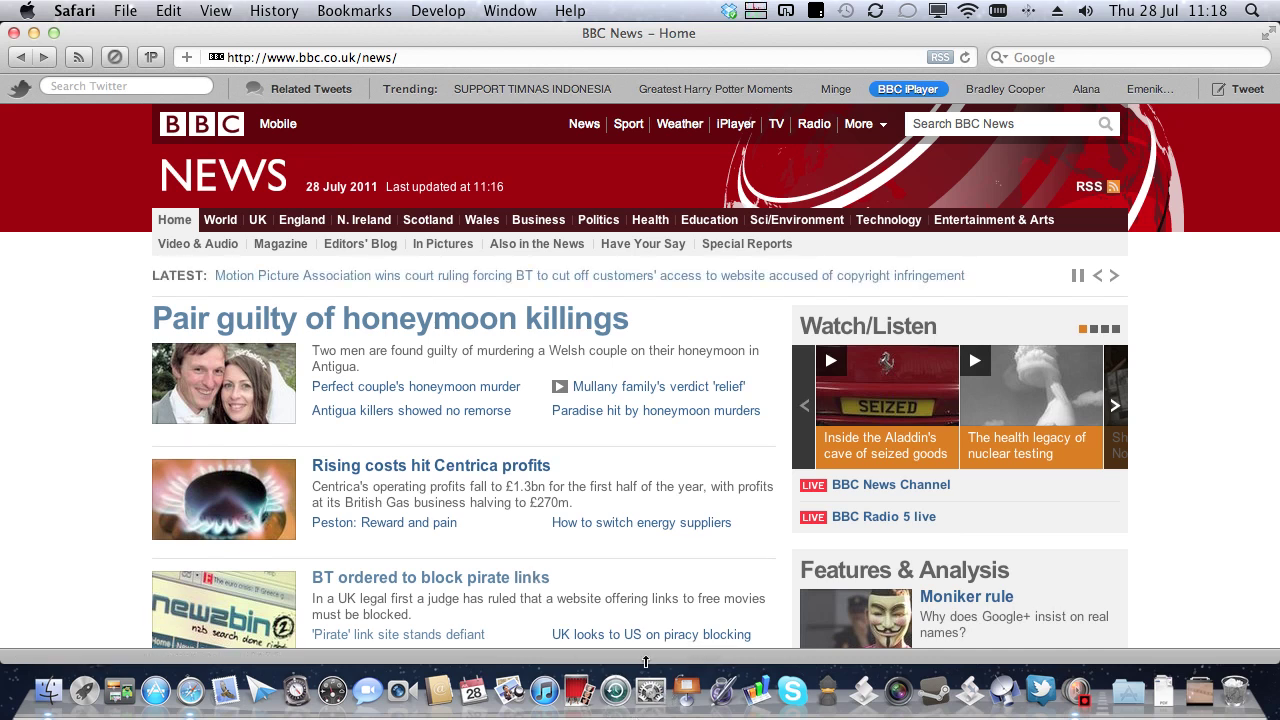
Step: Switch to System Preferences and open the Application Shortcuts category of the keyboard shortcut settings
left_click(650, 690)
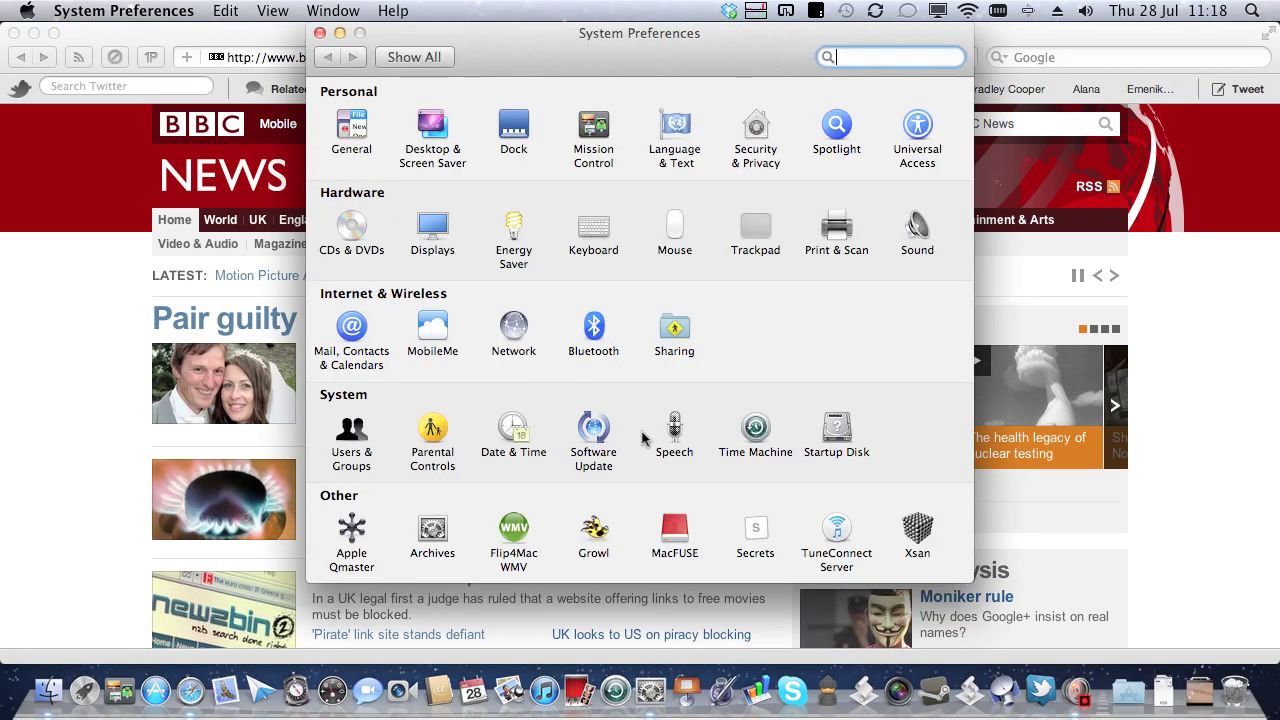
left_click(590, 228)
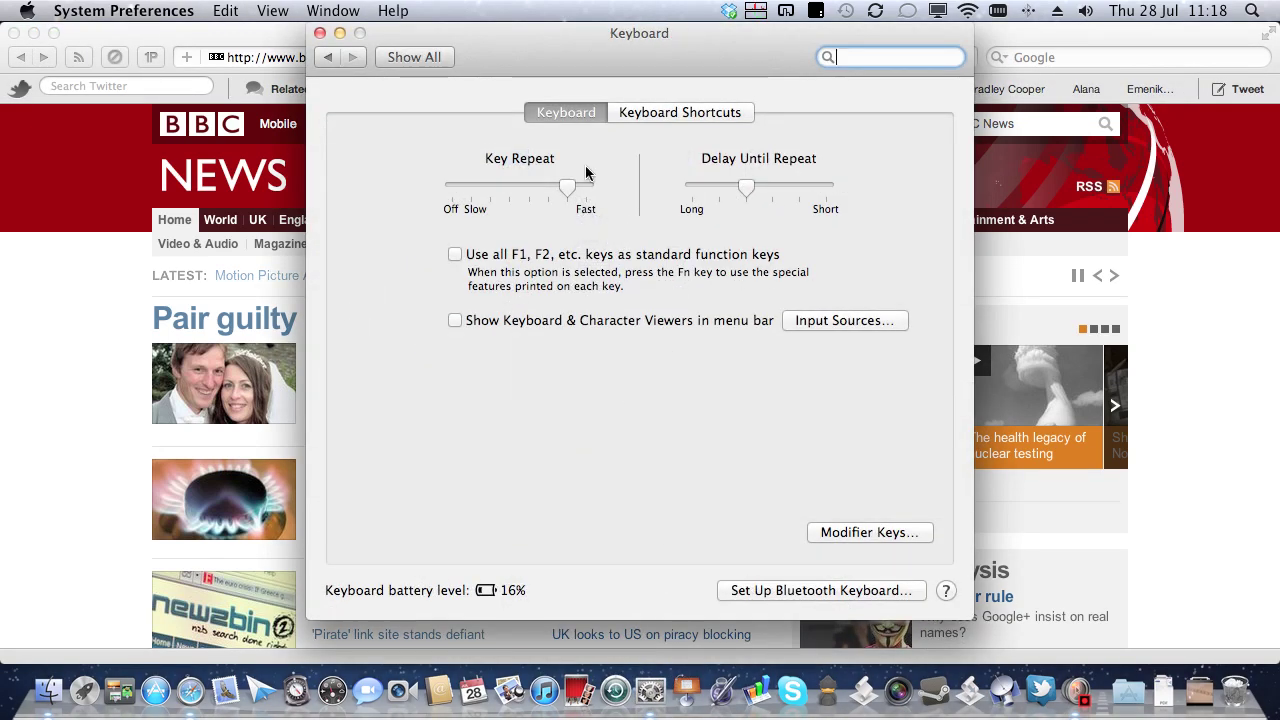
left_click(686, 110)
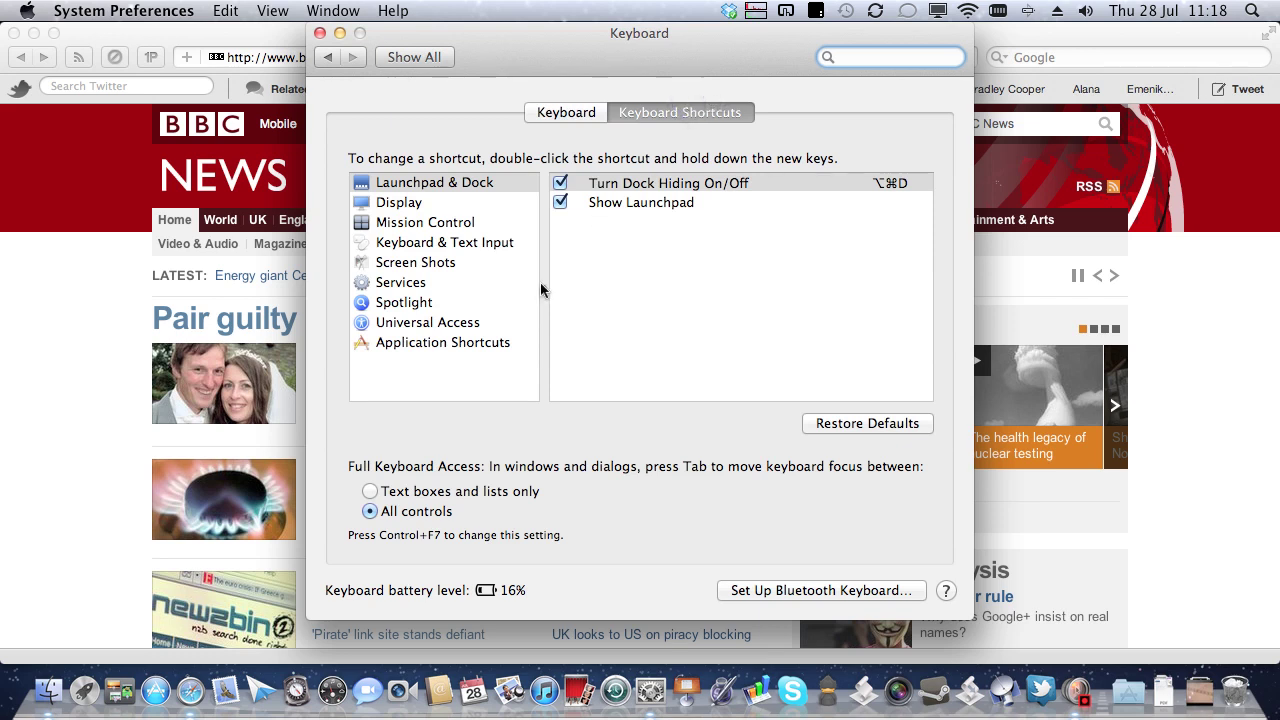
left_click(414, 349)
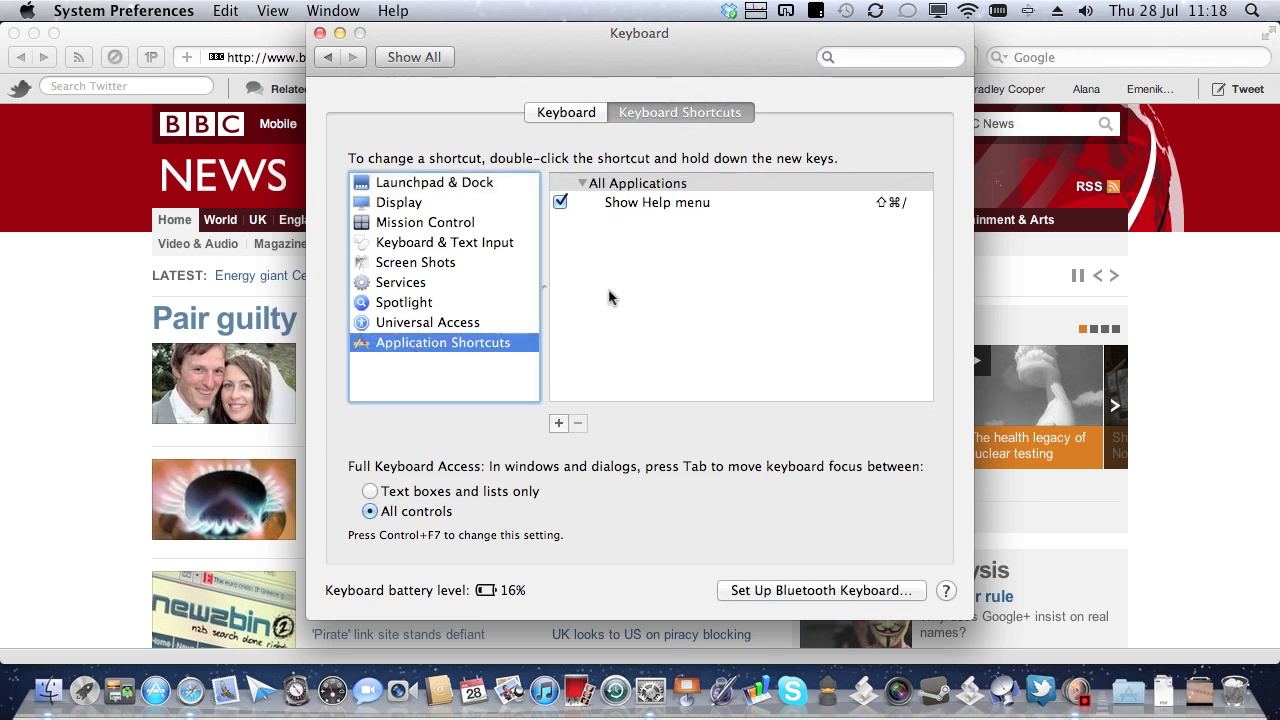
Step: Start a new application shortcut for Safari with the menu title "Hide Twitter Bar"
left_click(559, 424)
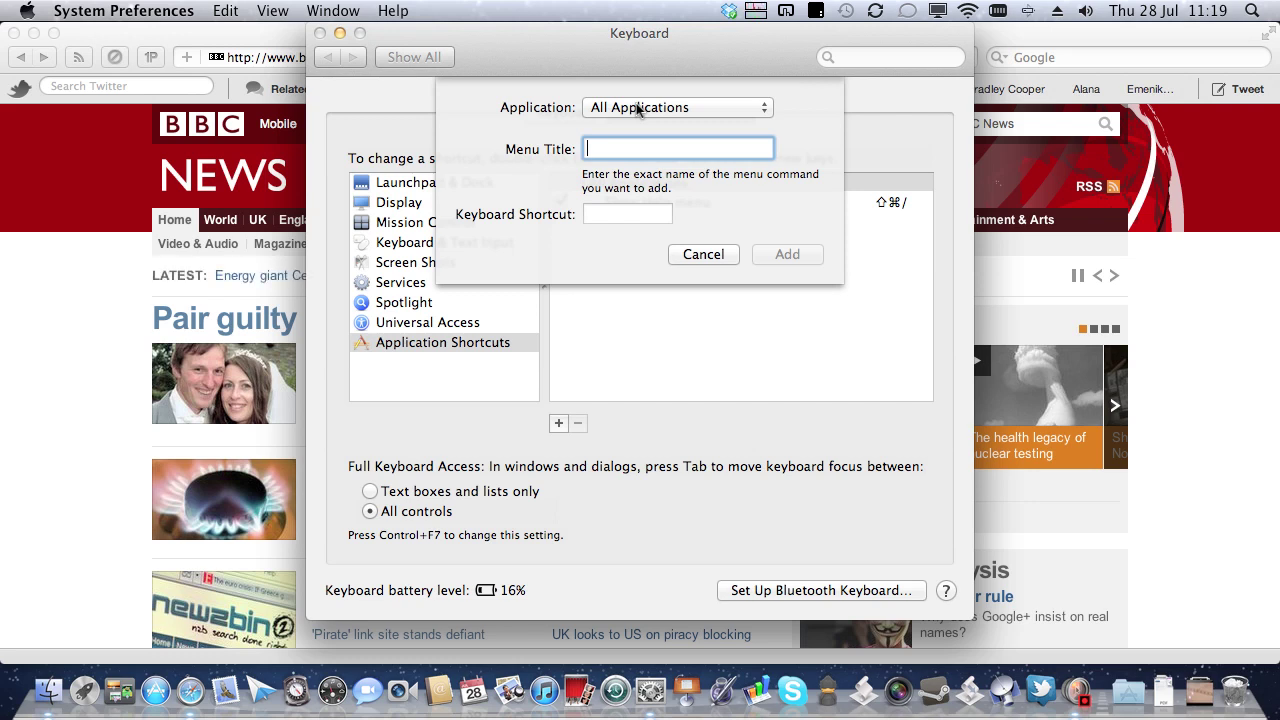
left_click(637, 109)
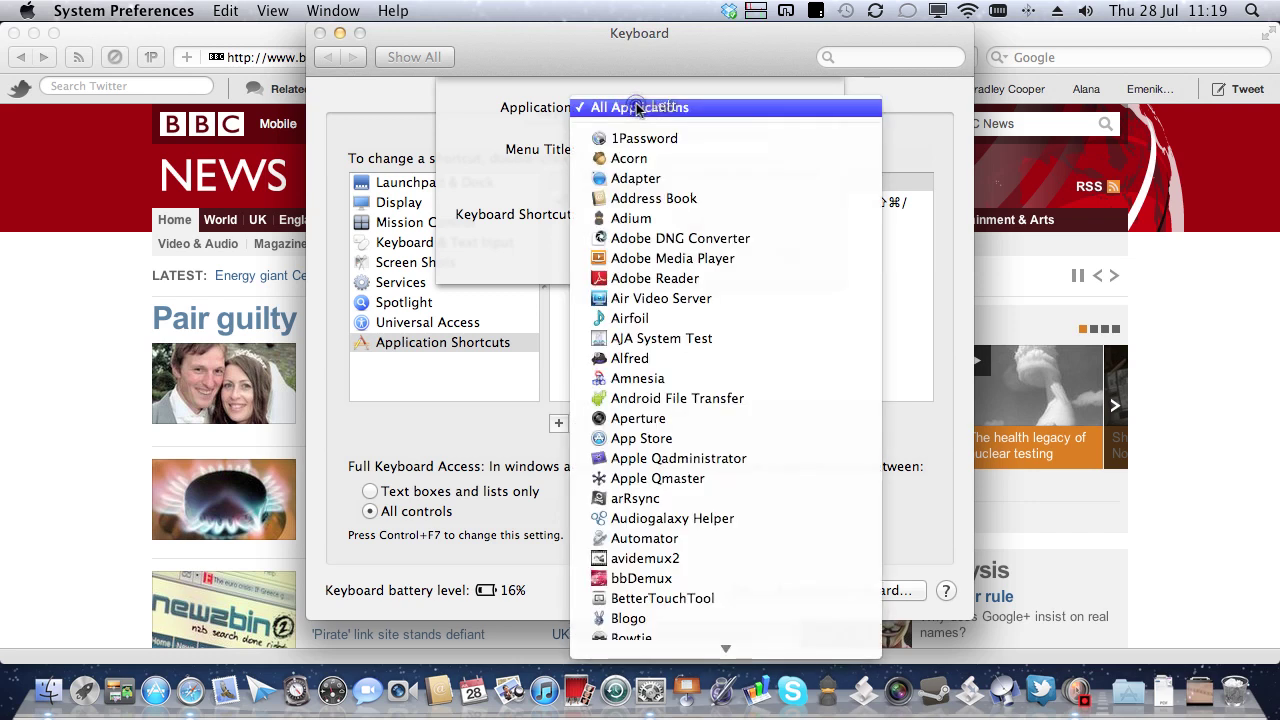
mouse_move(687, 651)
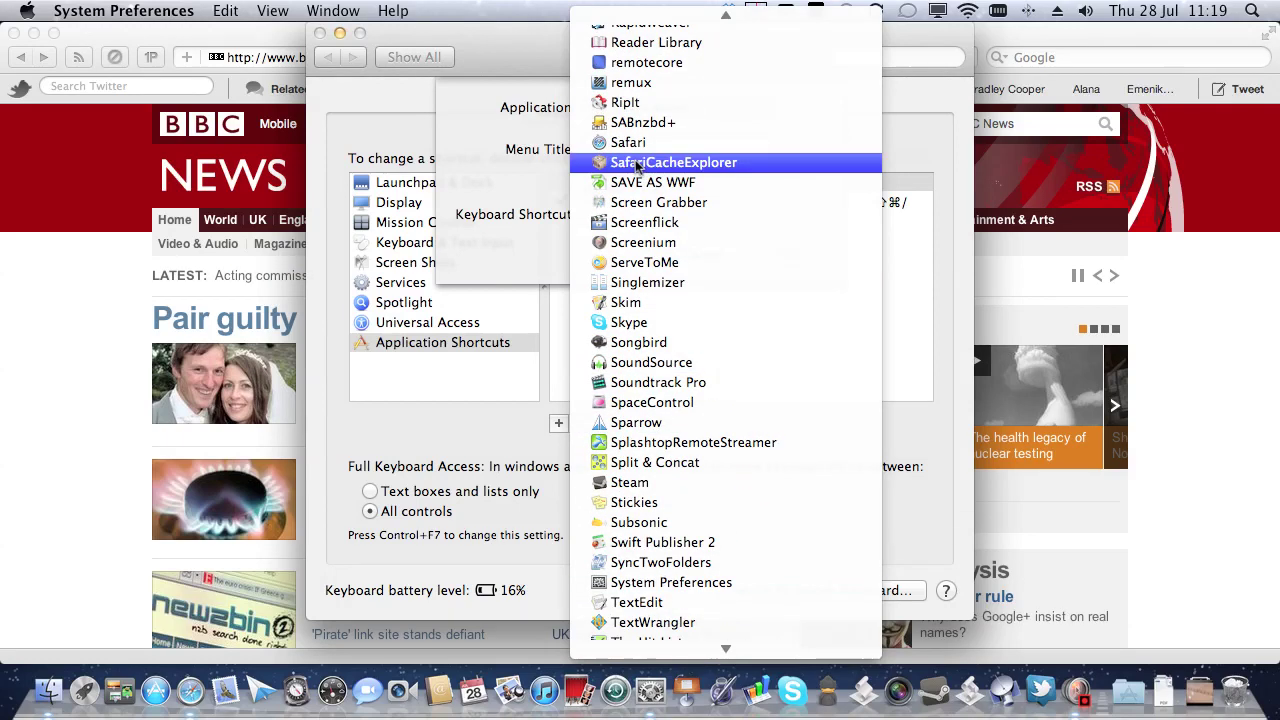
left_click(636, 145)
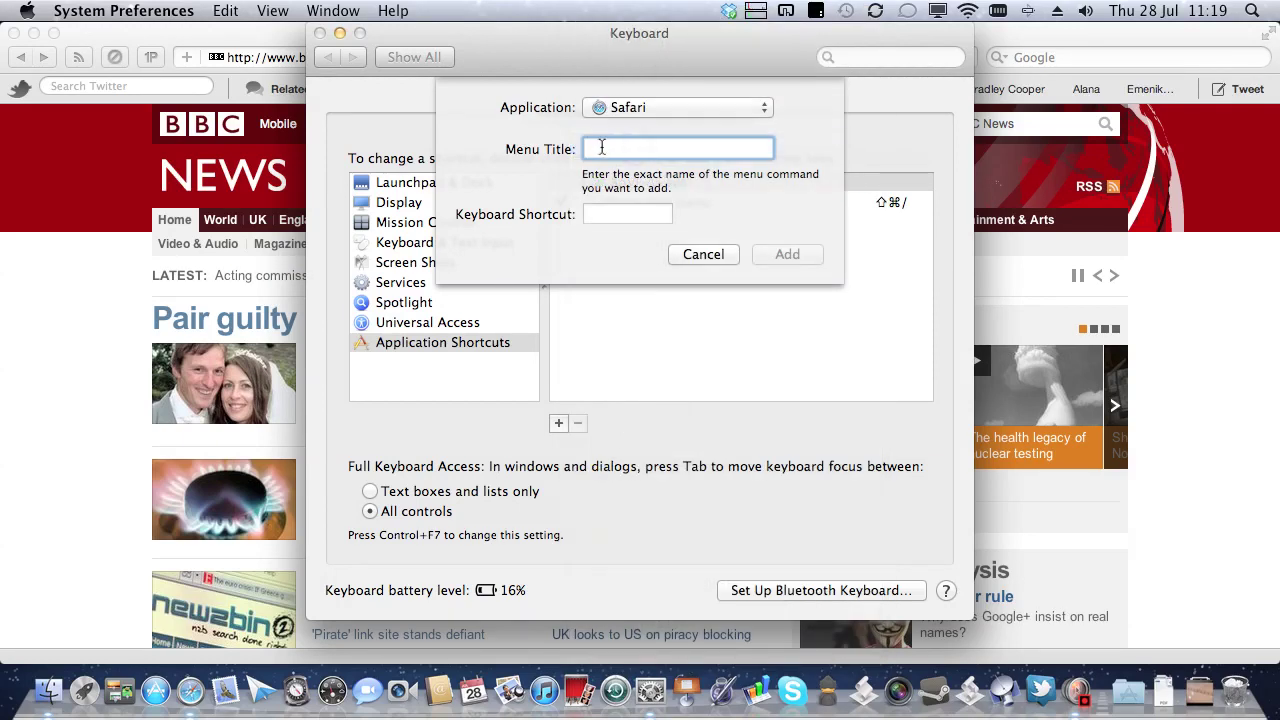
left_click(653, 149)
type("Hide Ti")
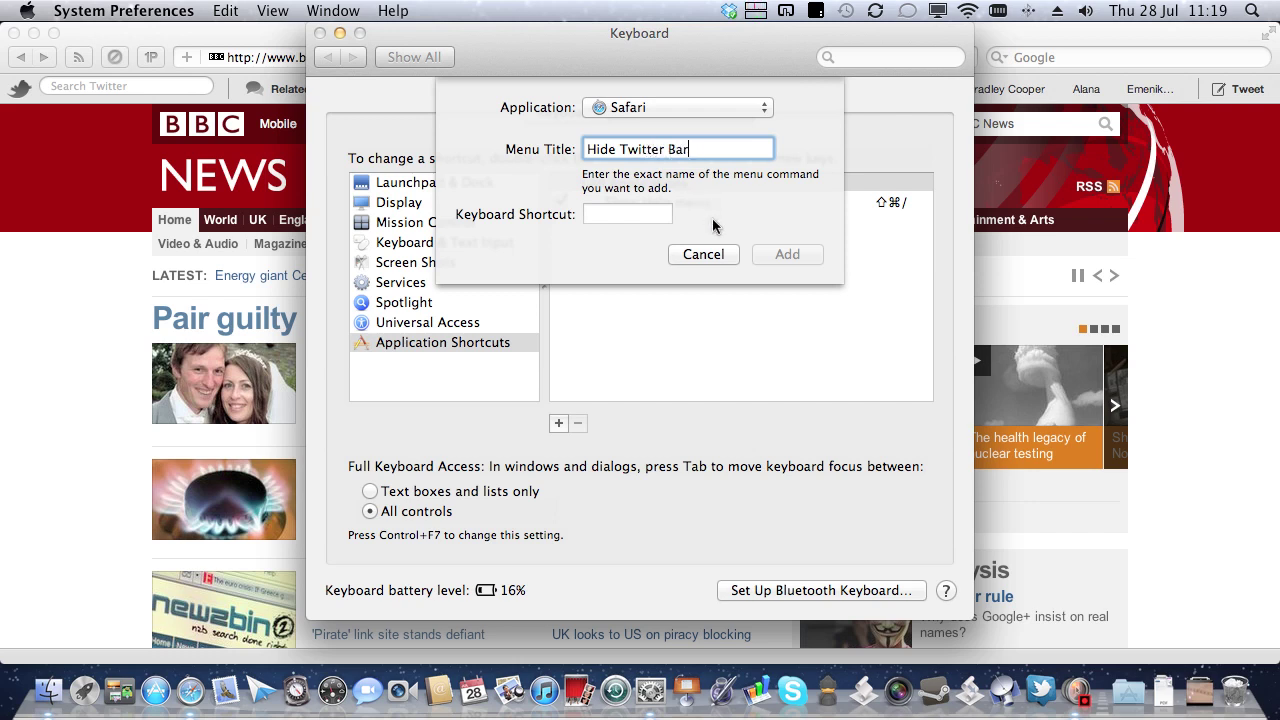
Step: Check the exact name of the Hide Twitter Bar command in Safari and return to System Preferences
left_click(113, 34)
left_click(216, 10)
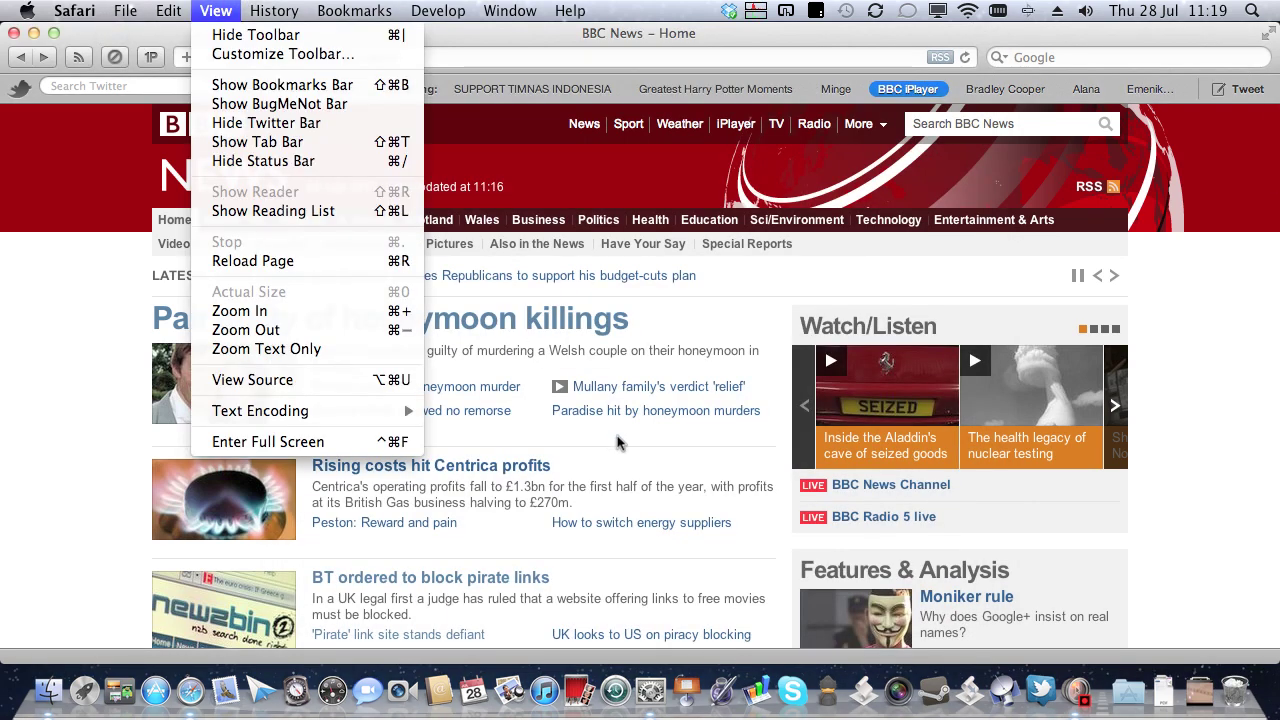
left_click(615, 690)
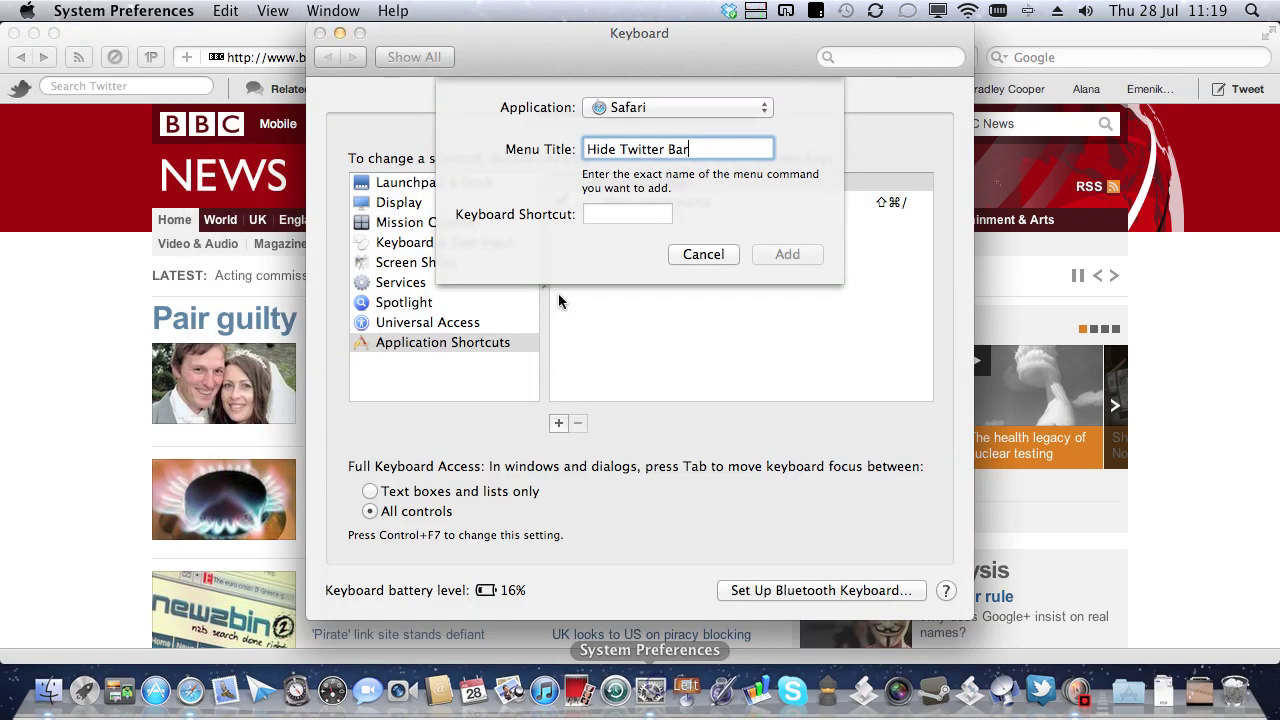
Step: Assign Option+Shift+Command+T to the Hide Twitter Bar command and add the shortcut
left_click(632, 214)
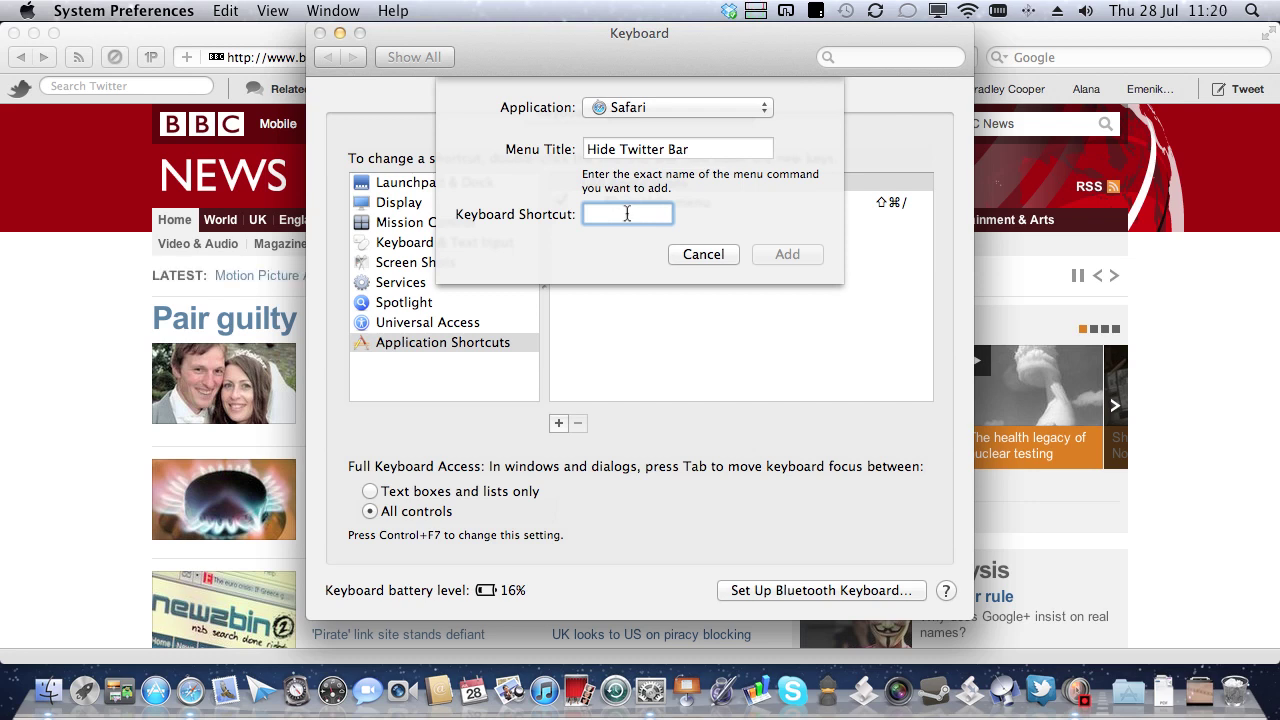
key("alt+shift+super+t")
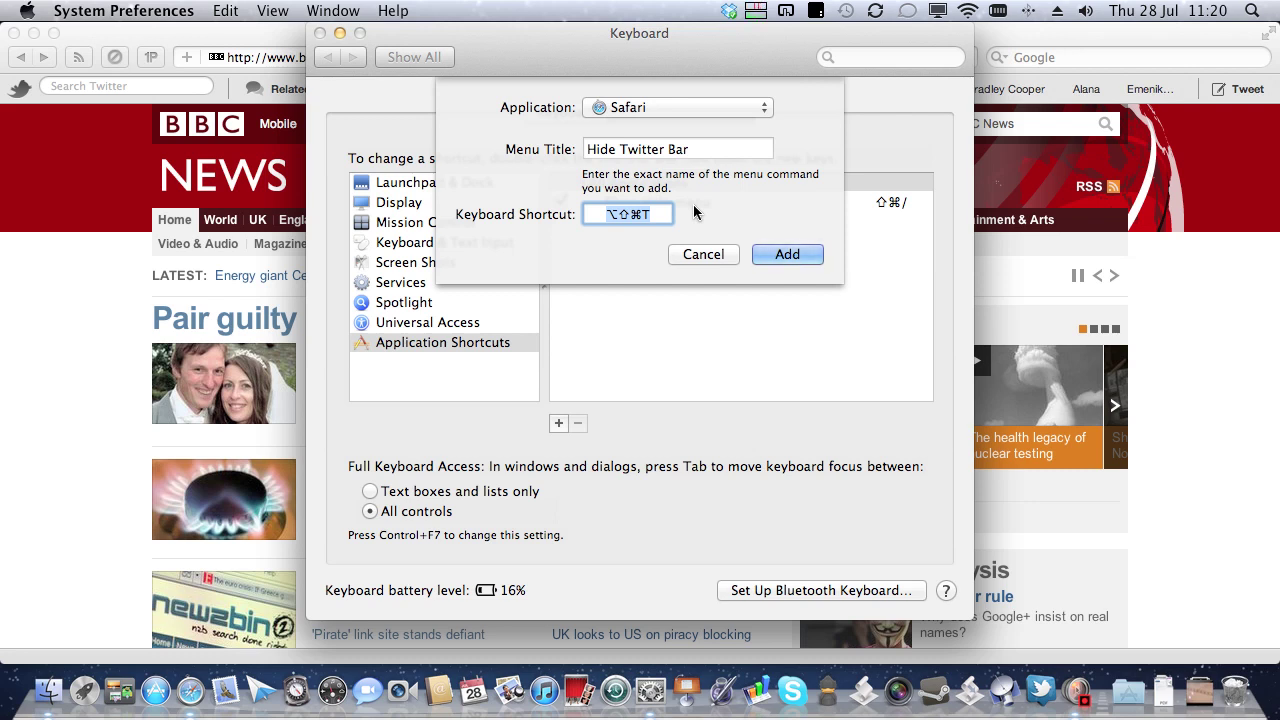
left_click(789, 256)
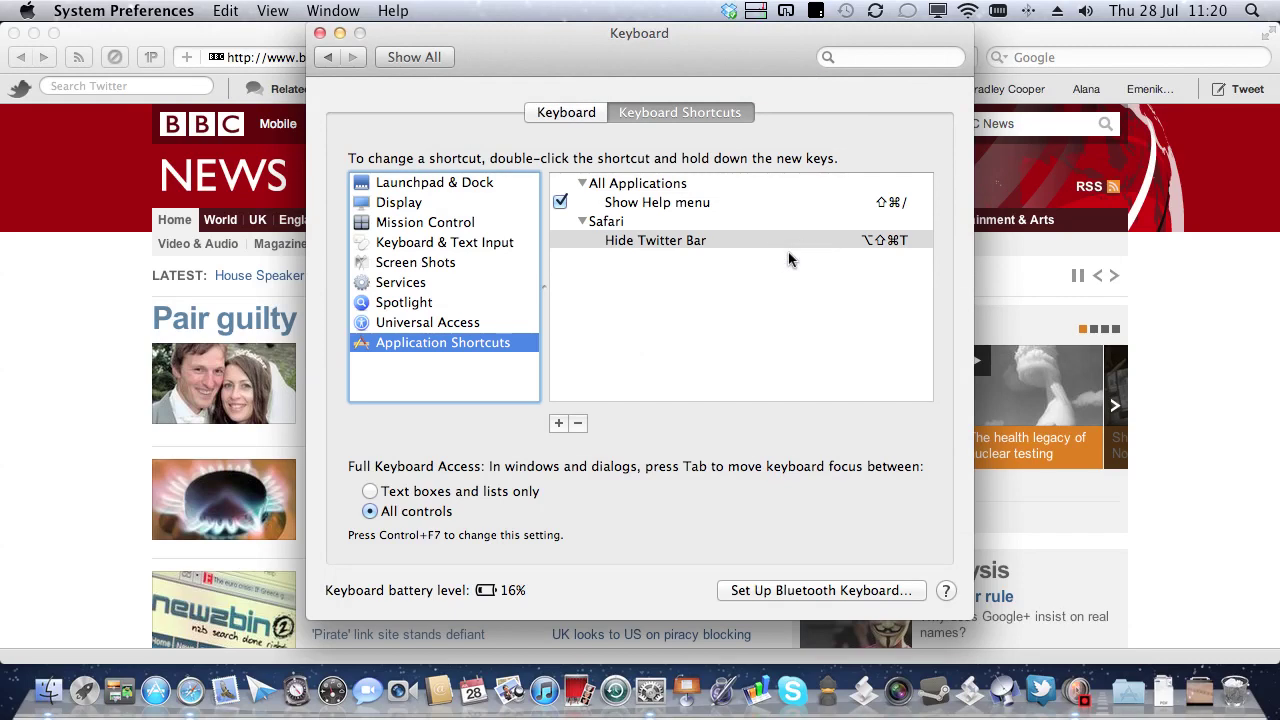
Step: Close System Preferences and look through Safari's commands and their shortcuts
left_click(320, 33)
left_click(125, 10)
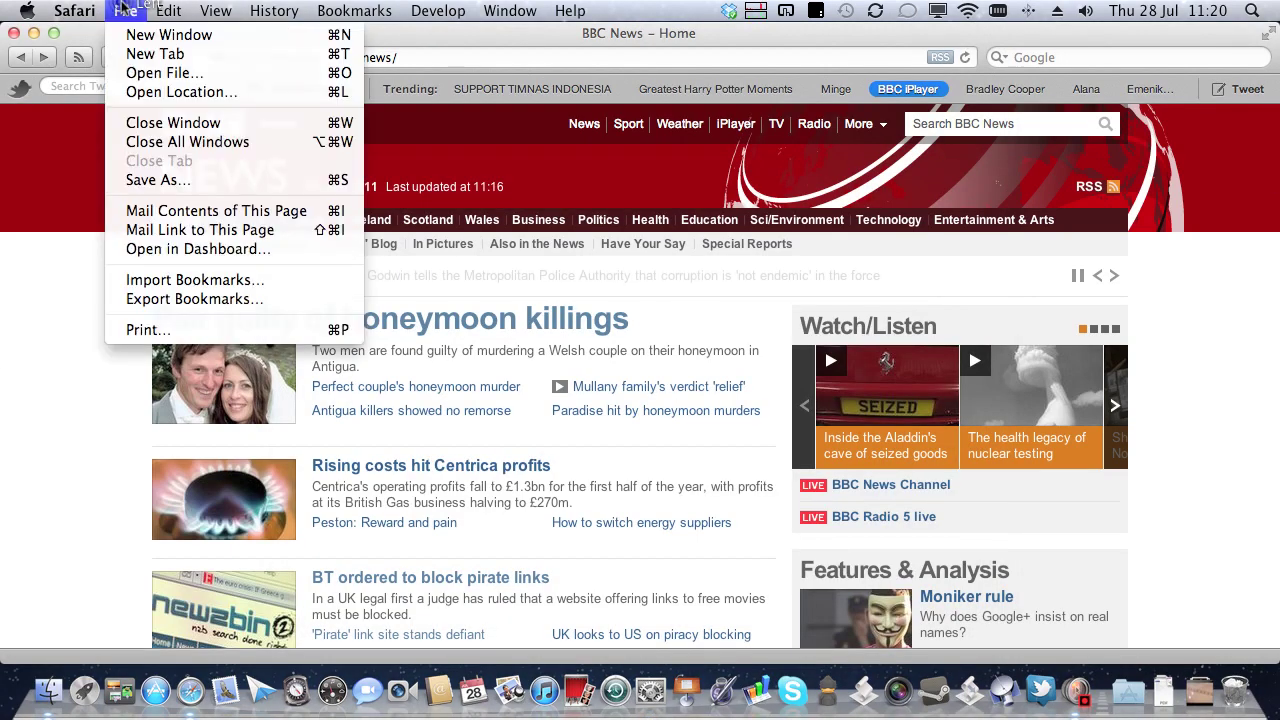
mouse_move(222, 8)
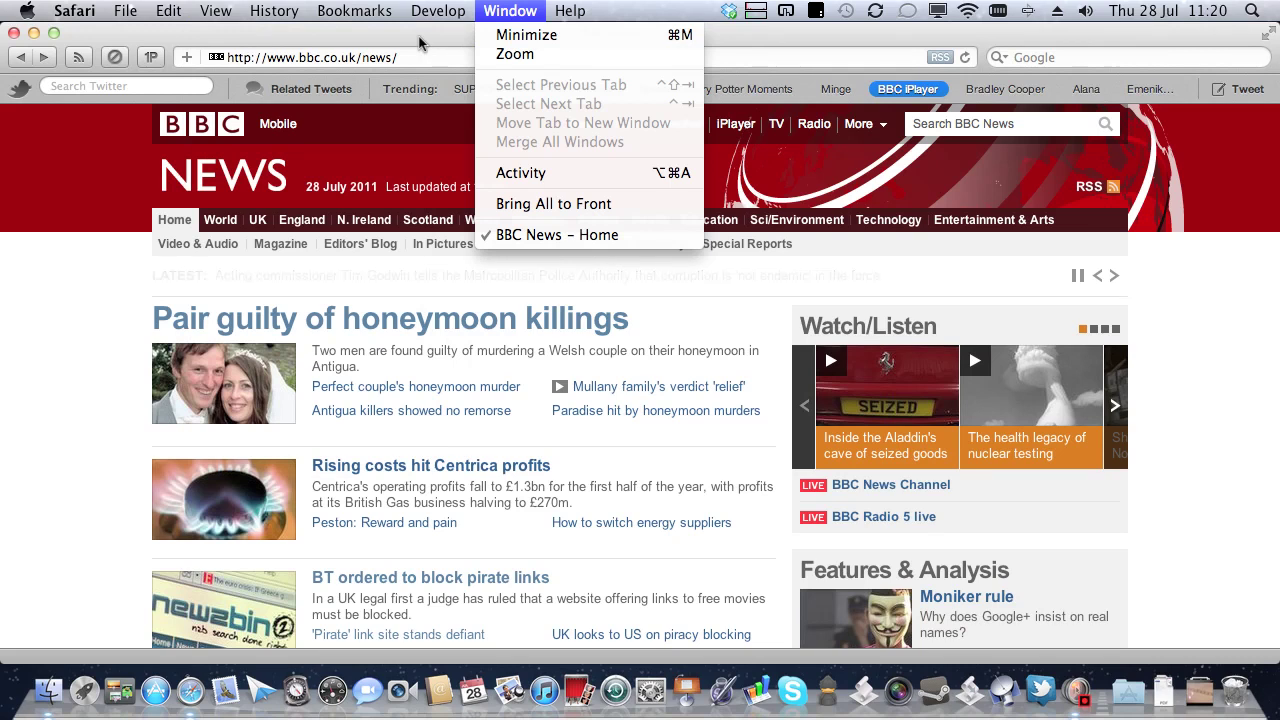
left_click(421, 40)
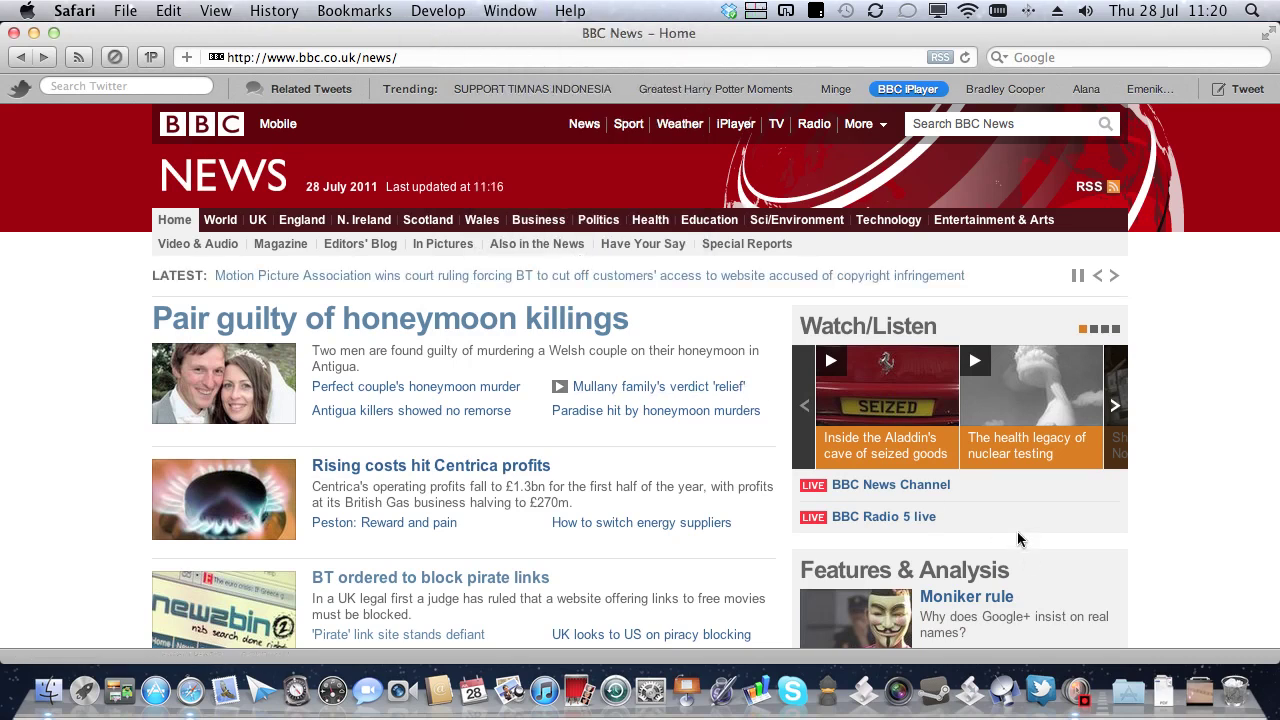
Step: Open the BetterTouchTool preferences and add a Corner Click Bottom Left trackpad gesture for Safari
left_click(787, 12)
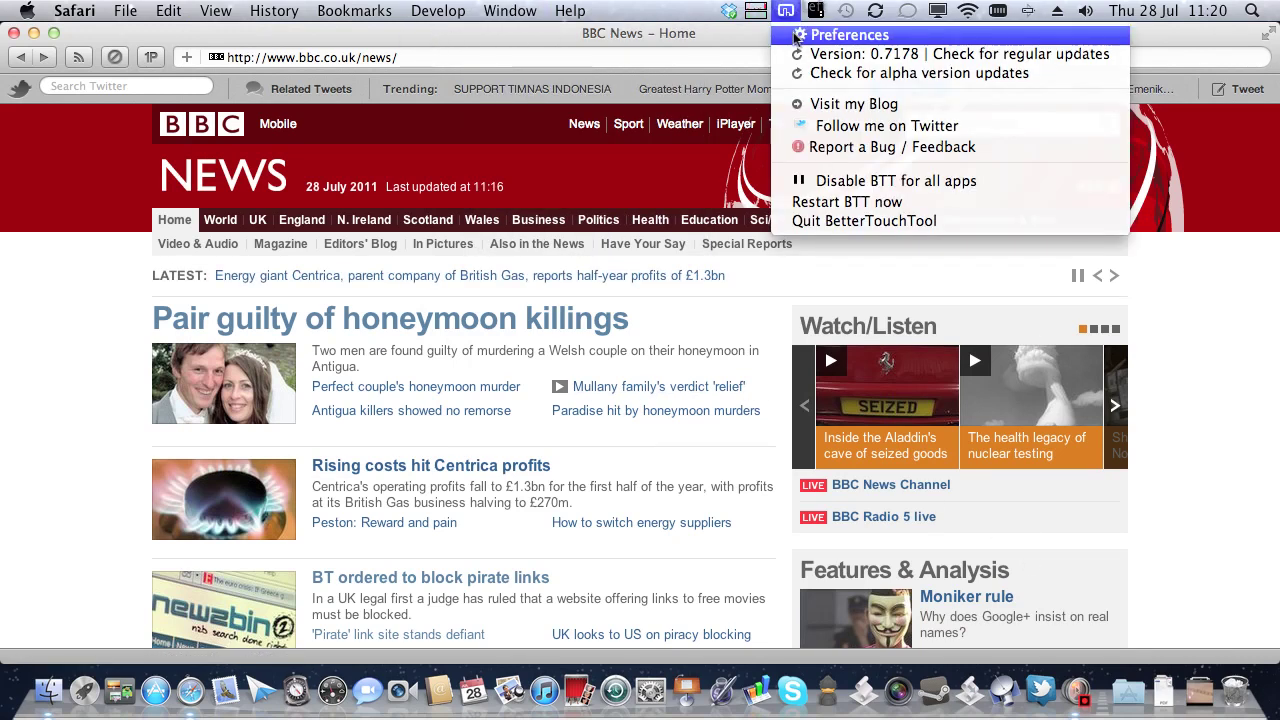
left_click(805, 27)
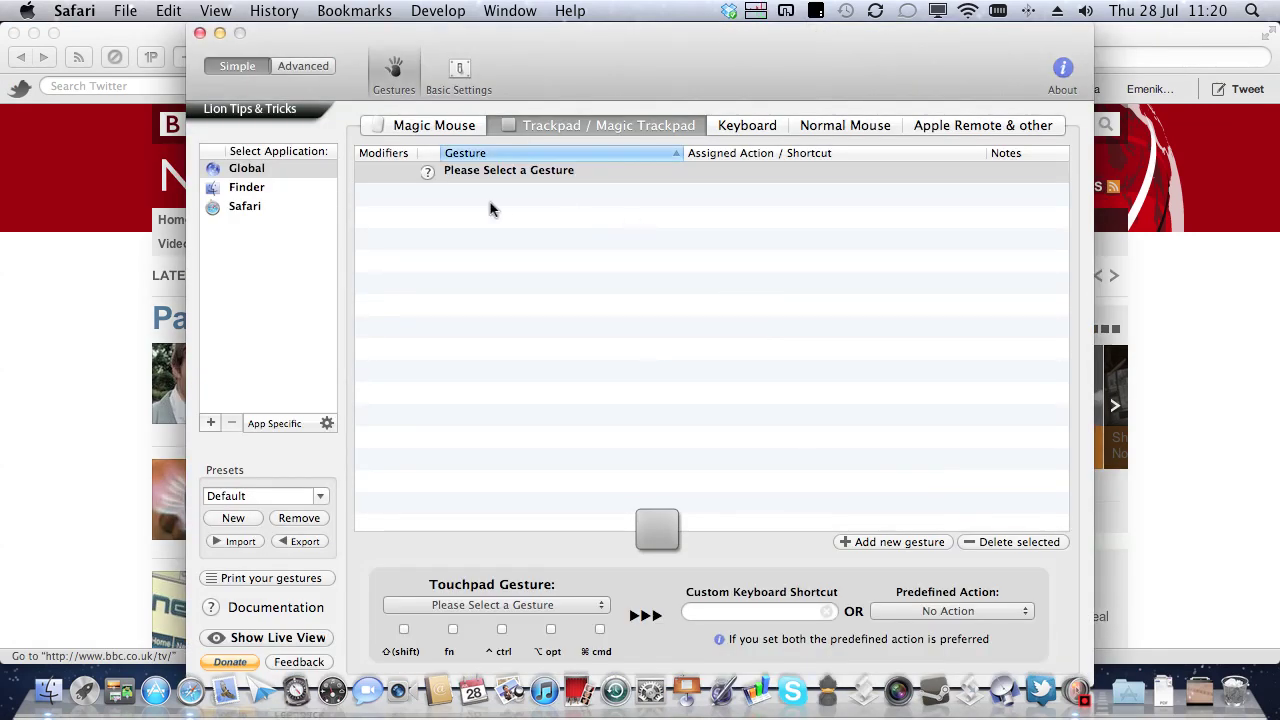
left_click(256, 207)
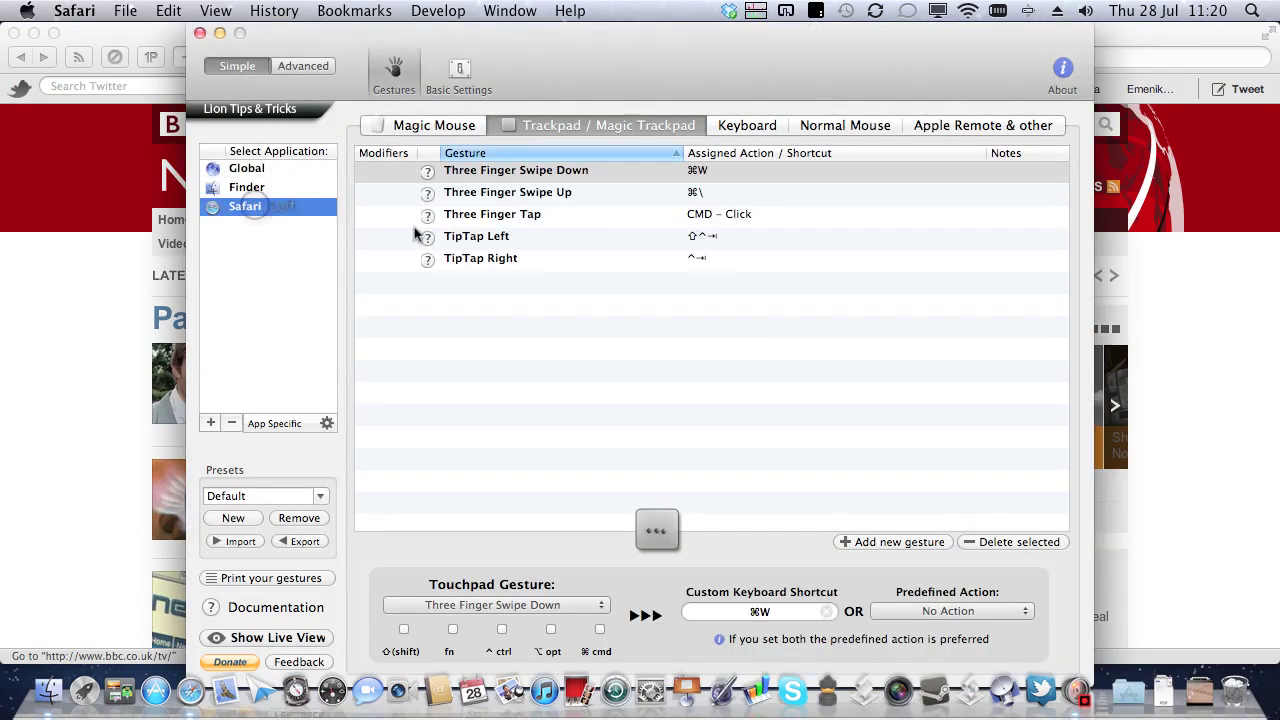
left_click(878, 541)
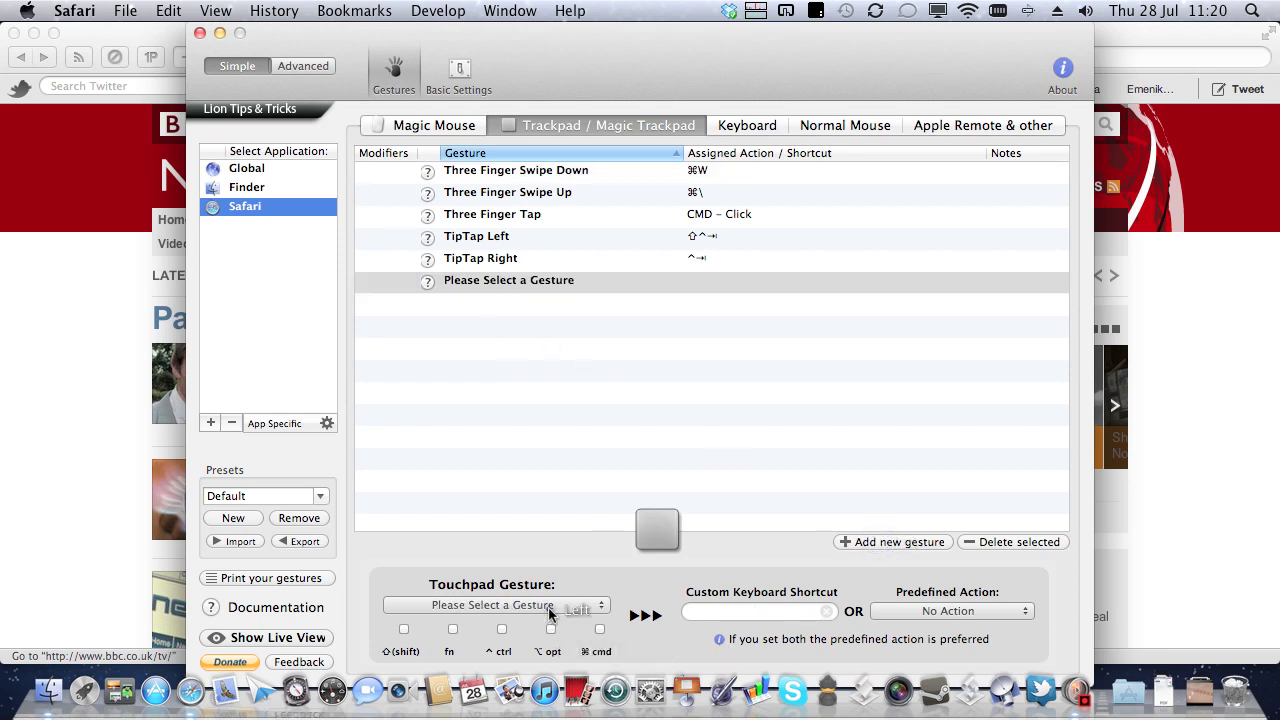
left_click(552, 606)
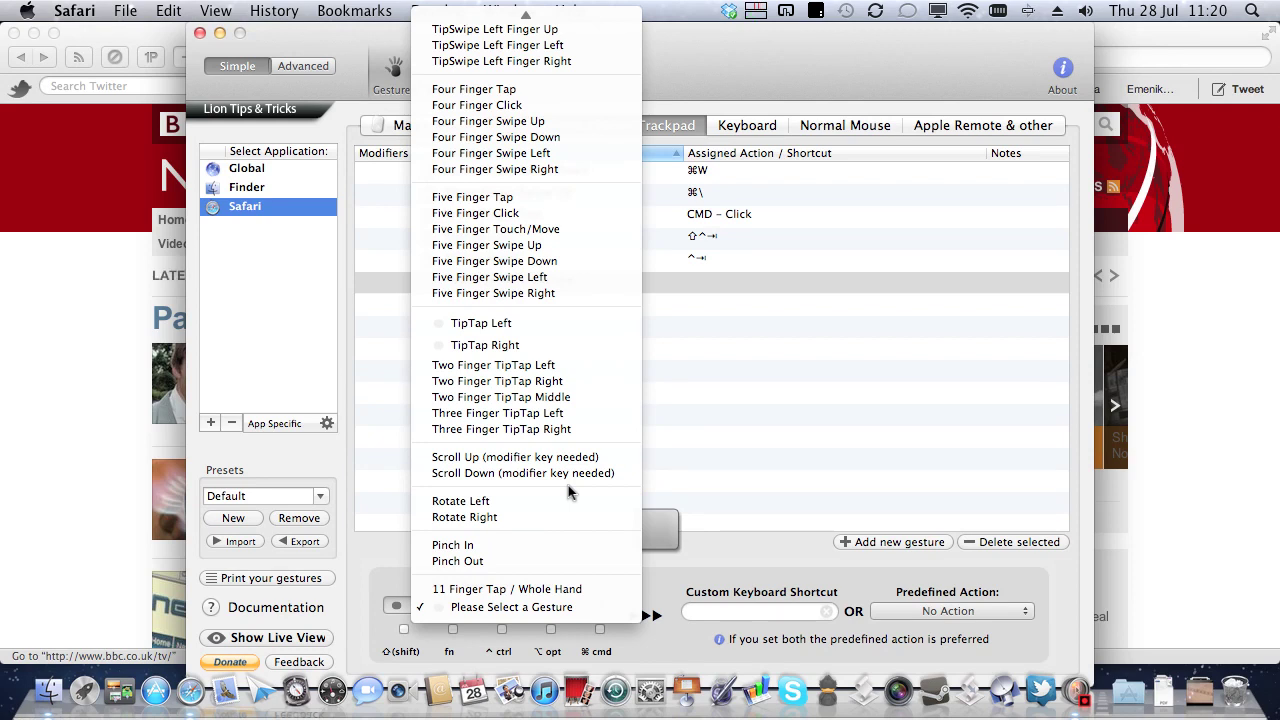
mouse_move(525, 8)
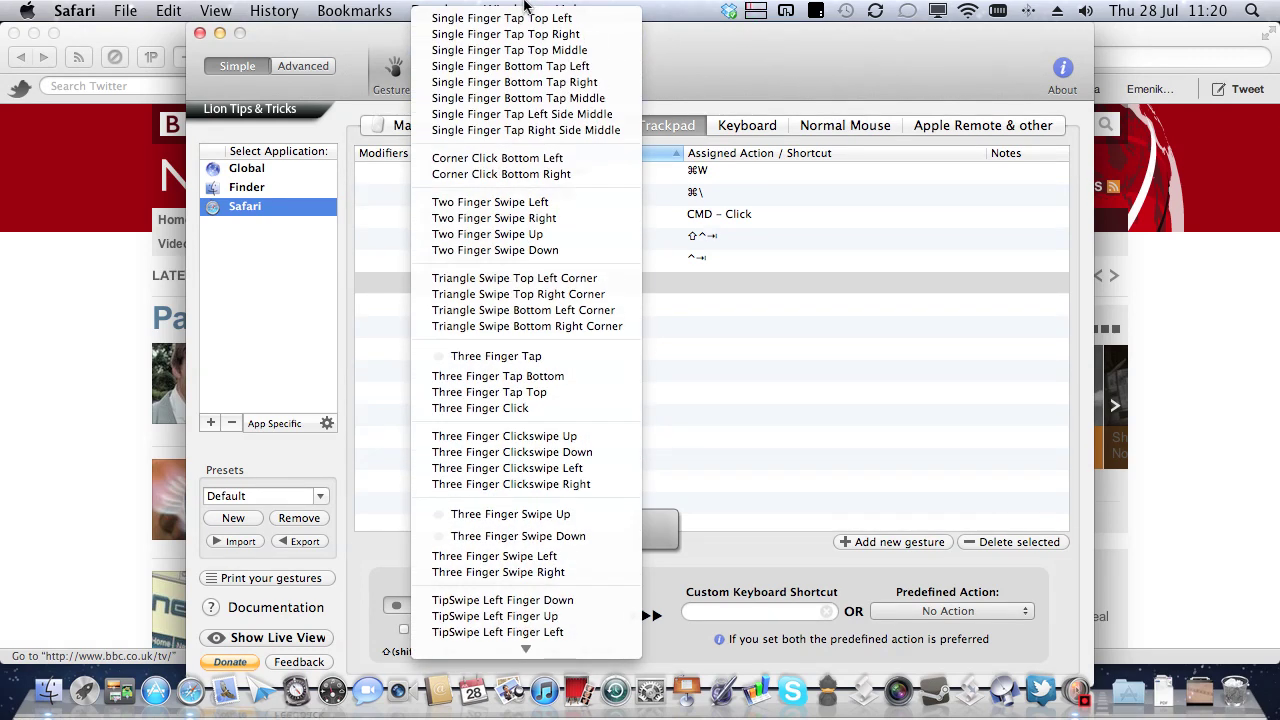
left_click(529, 165)
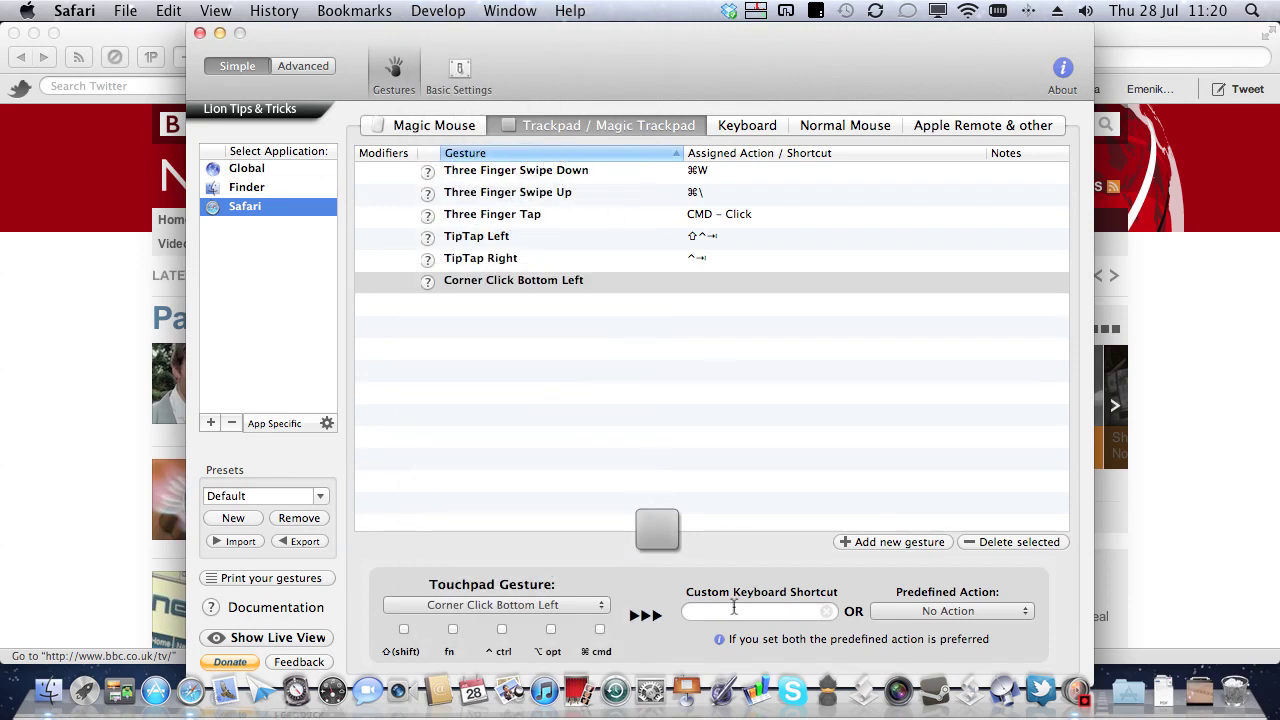
Step: Assign the custom keyboard shortcut Command+Shift+Option+T to the Corner Click Bottom Left gesture and close the preferences
left_click(734, 610)
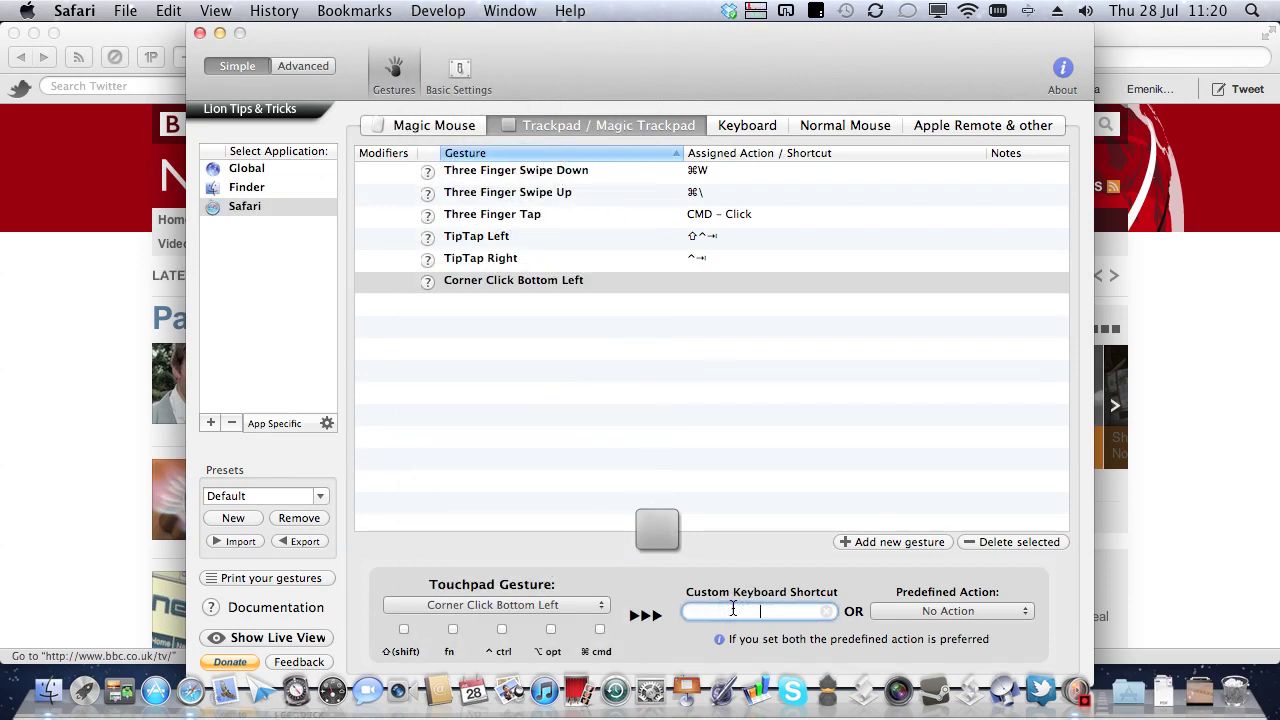
key("super+shift+alt+t")
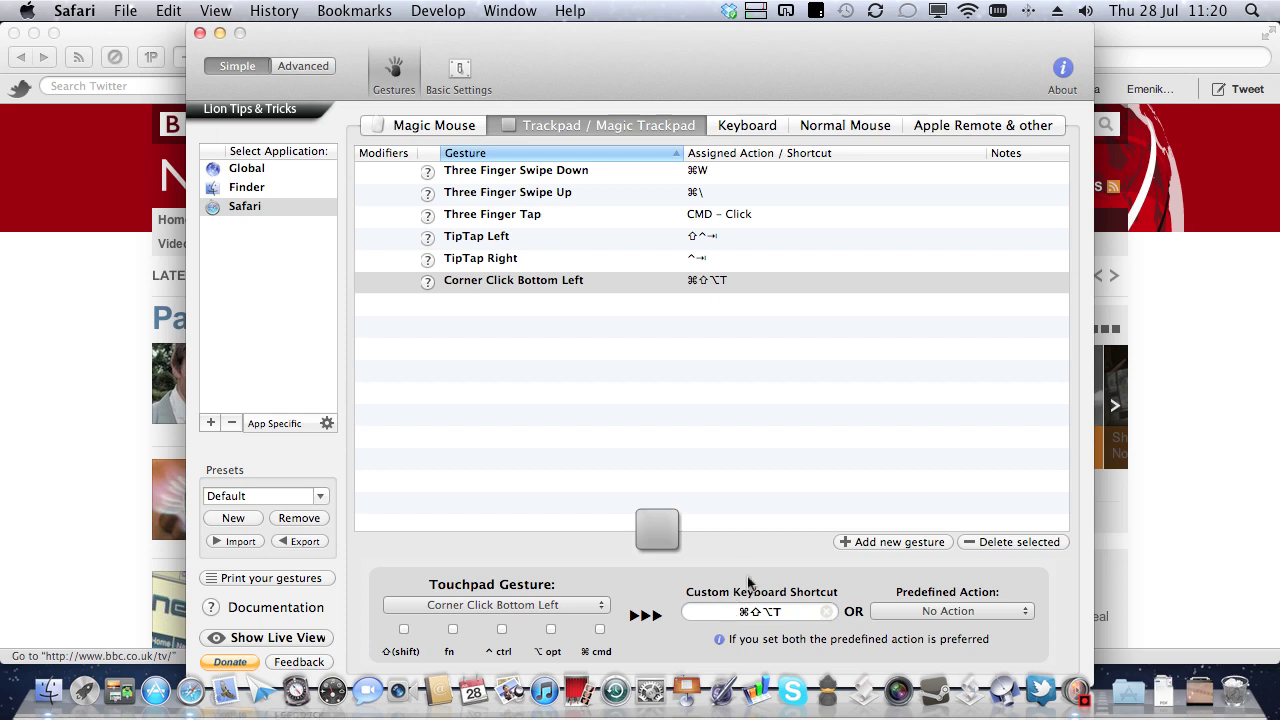
left_click(200, 33)
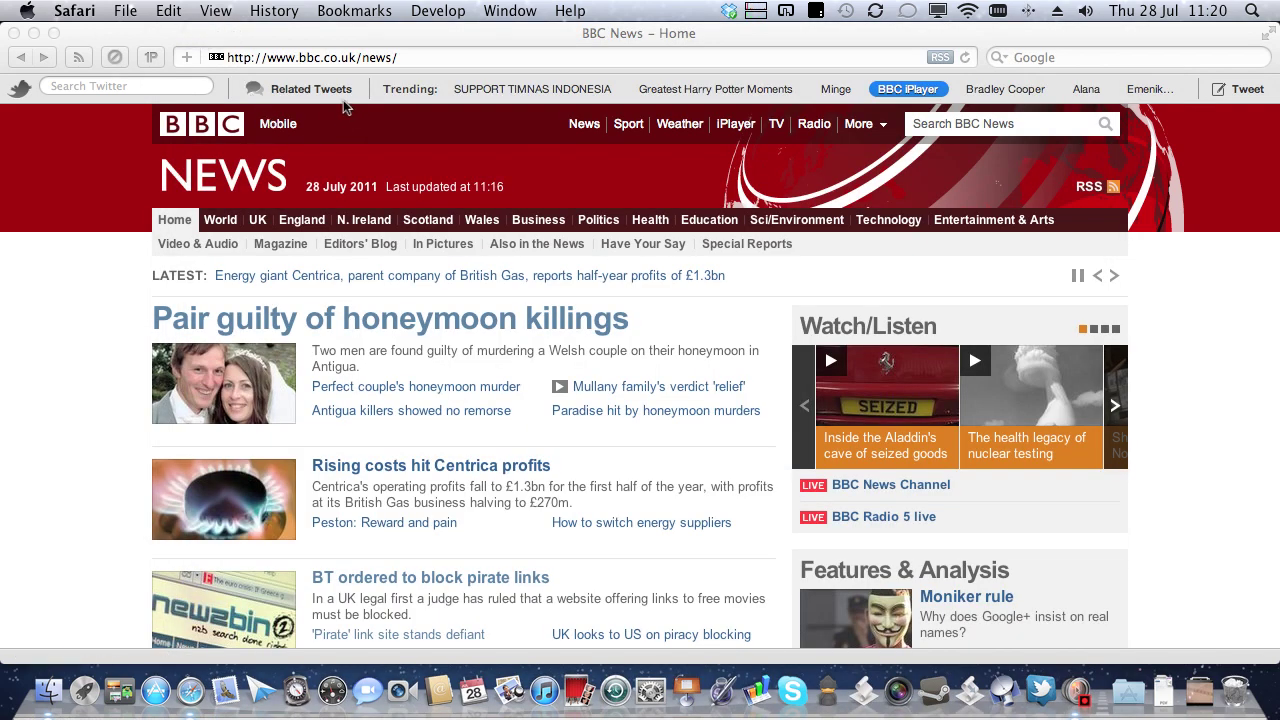
Step: Hide Safari's Twitter bar with the bottom-left corner click gesture and check the Show Twitter Bar command for a shortcut
left_click(499, 107)
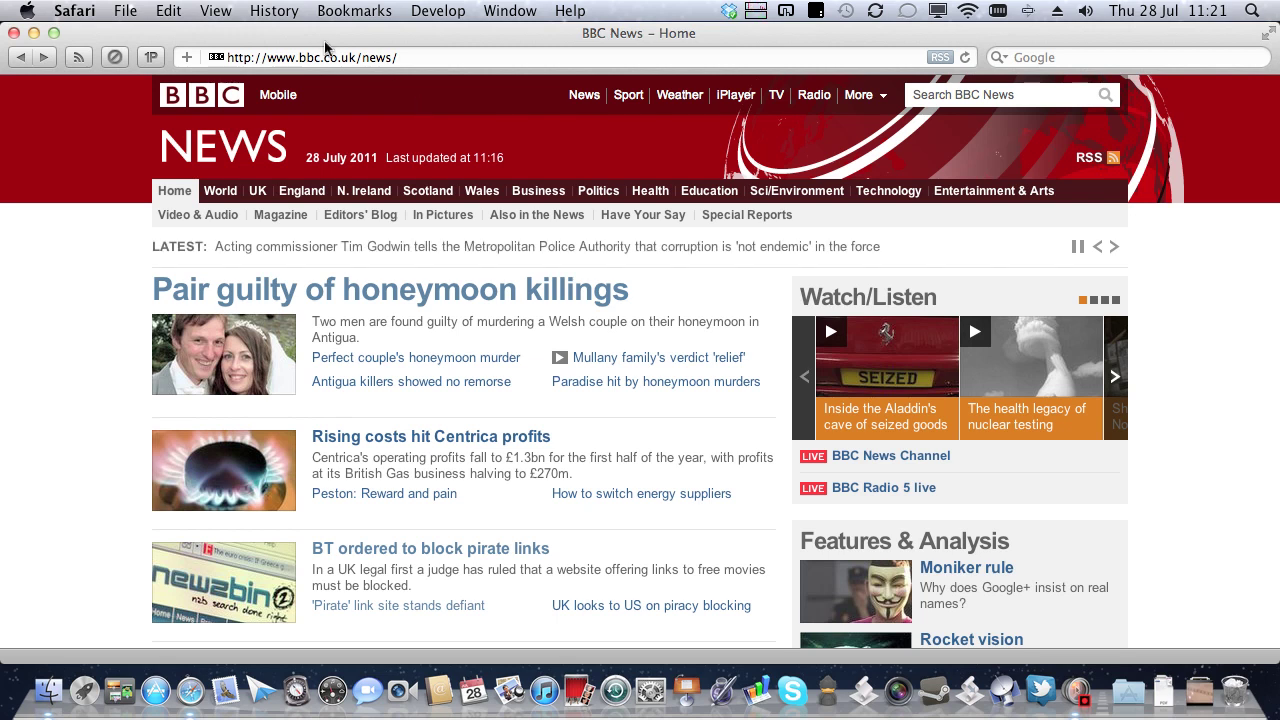
left_click(201, 9)
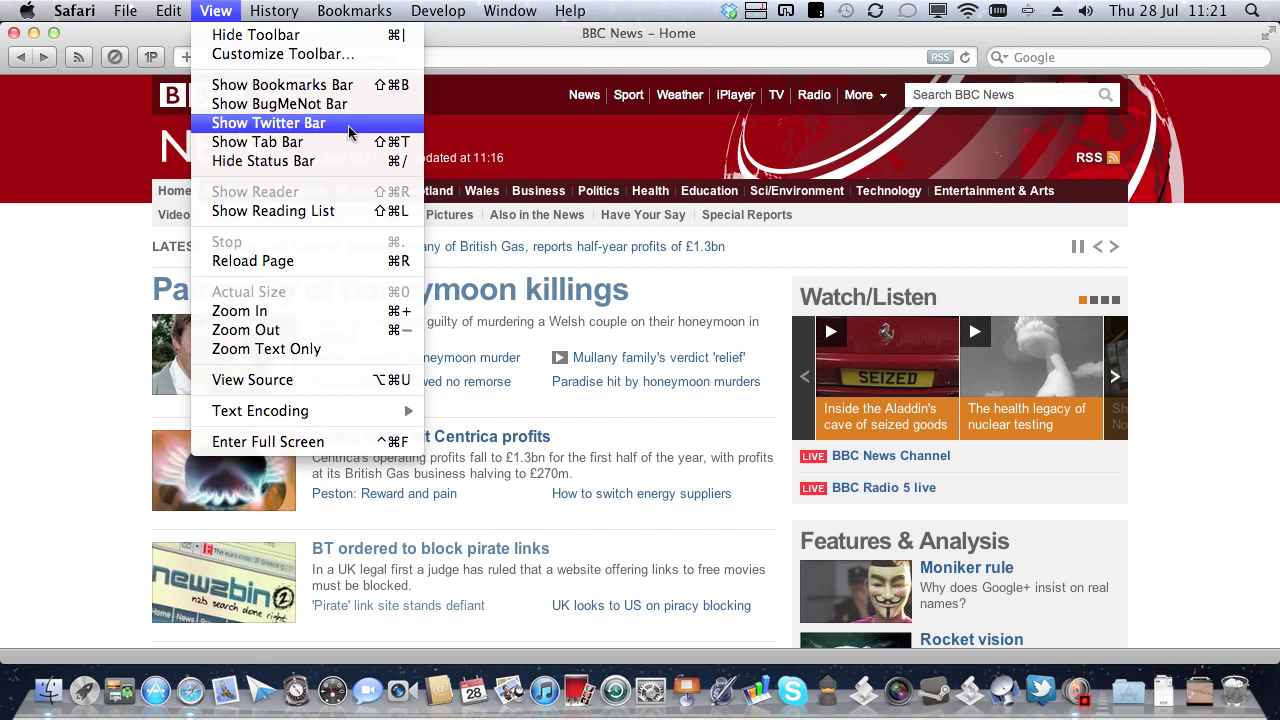
left_click(564, 152)
Step: Open the application keyboard shortcuts in System Preferences and start a new shortcut
left_click(650, 690)
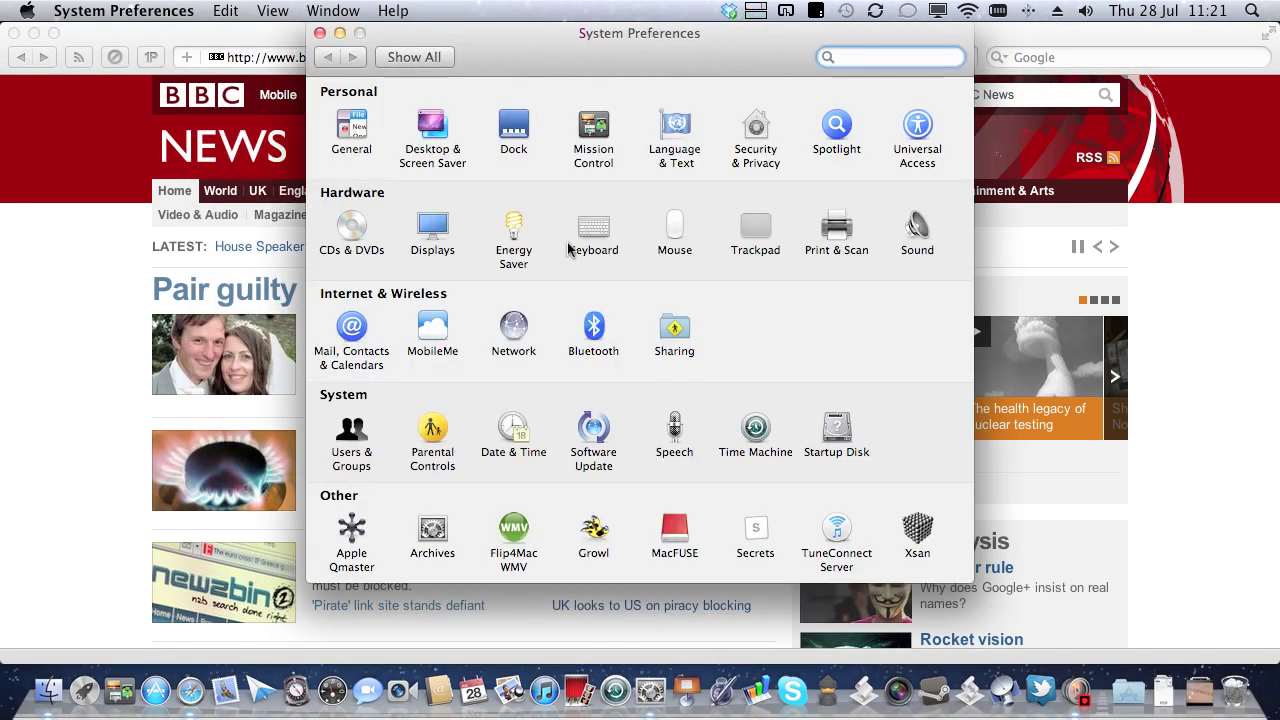
left_click(583, 230)
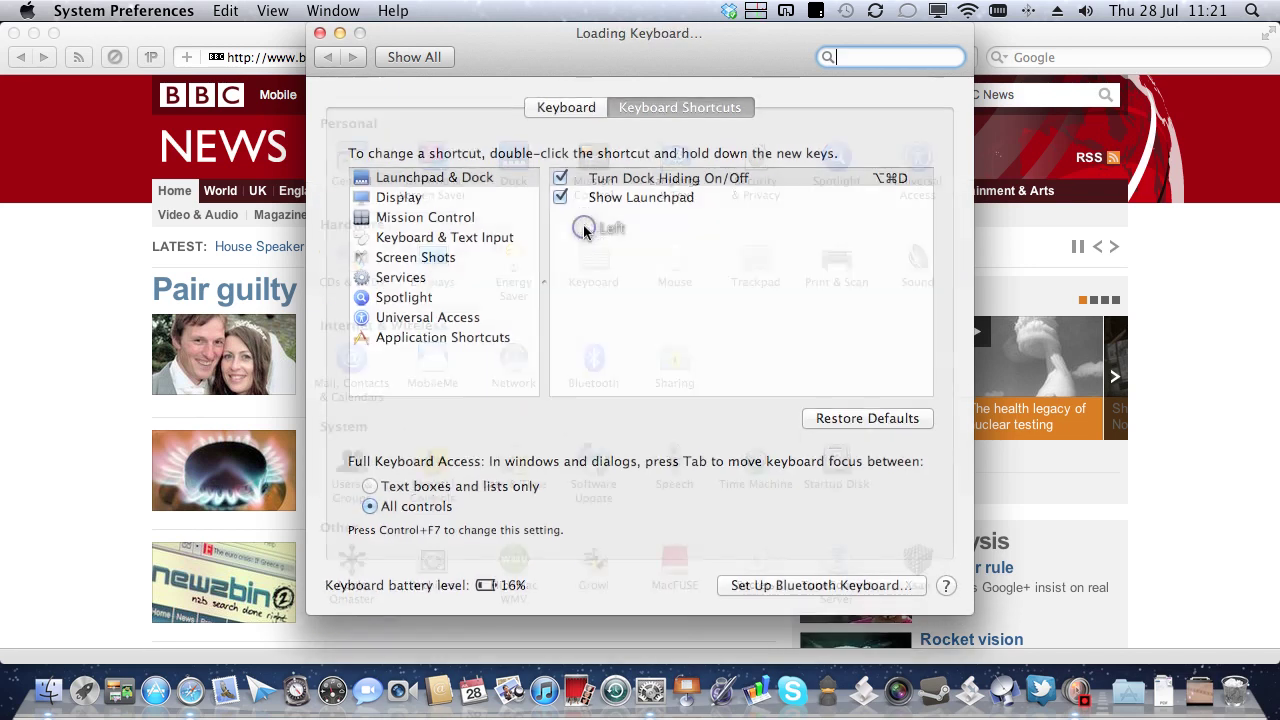
left_click(462, 344)
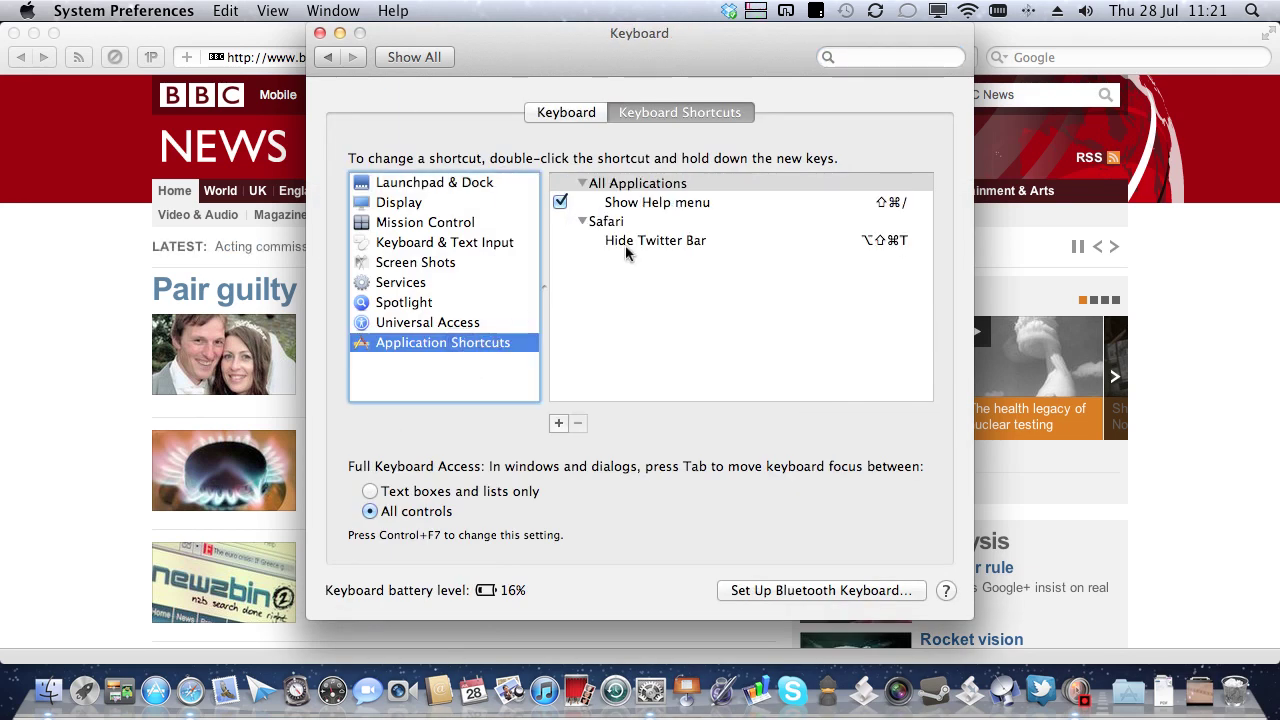
left_click(558, 424)
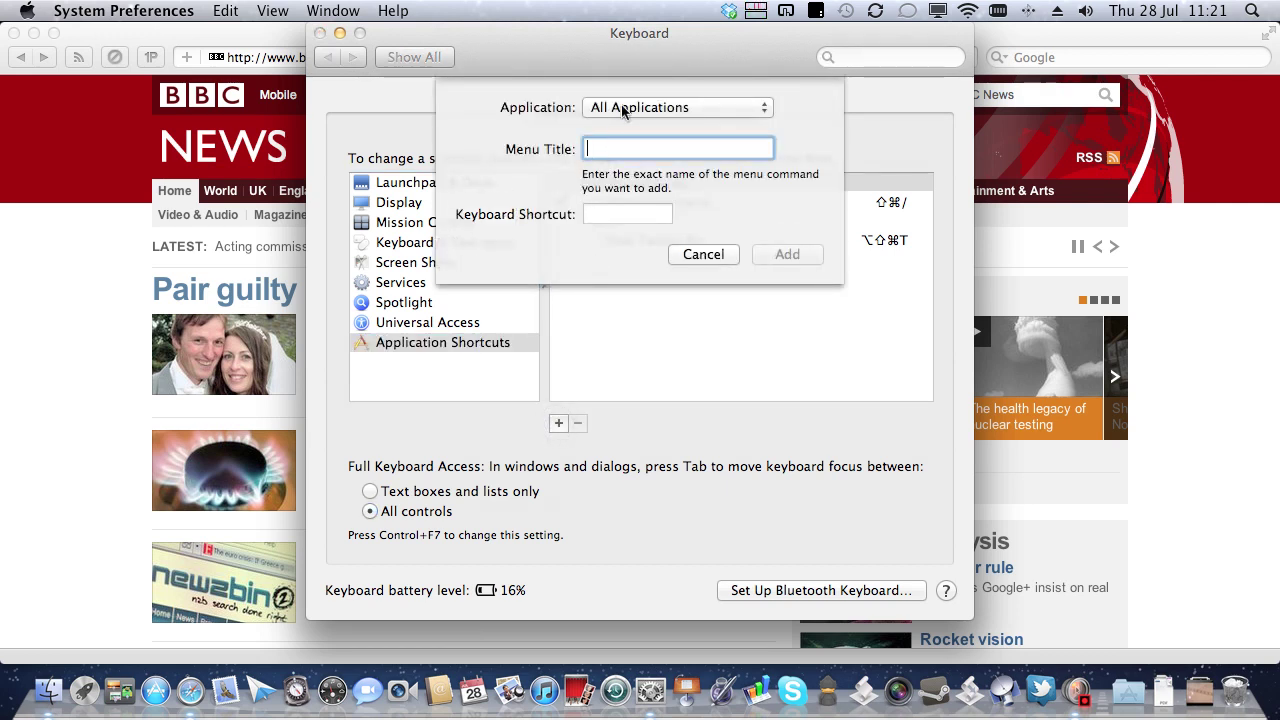
Step: Set the new shortcut's application to Safari and its menu title to "Show Twitter Bar"
left_click(622, 110)
mouse_move(703, 648)
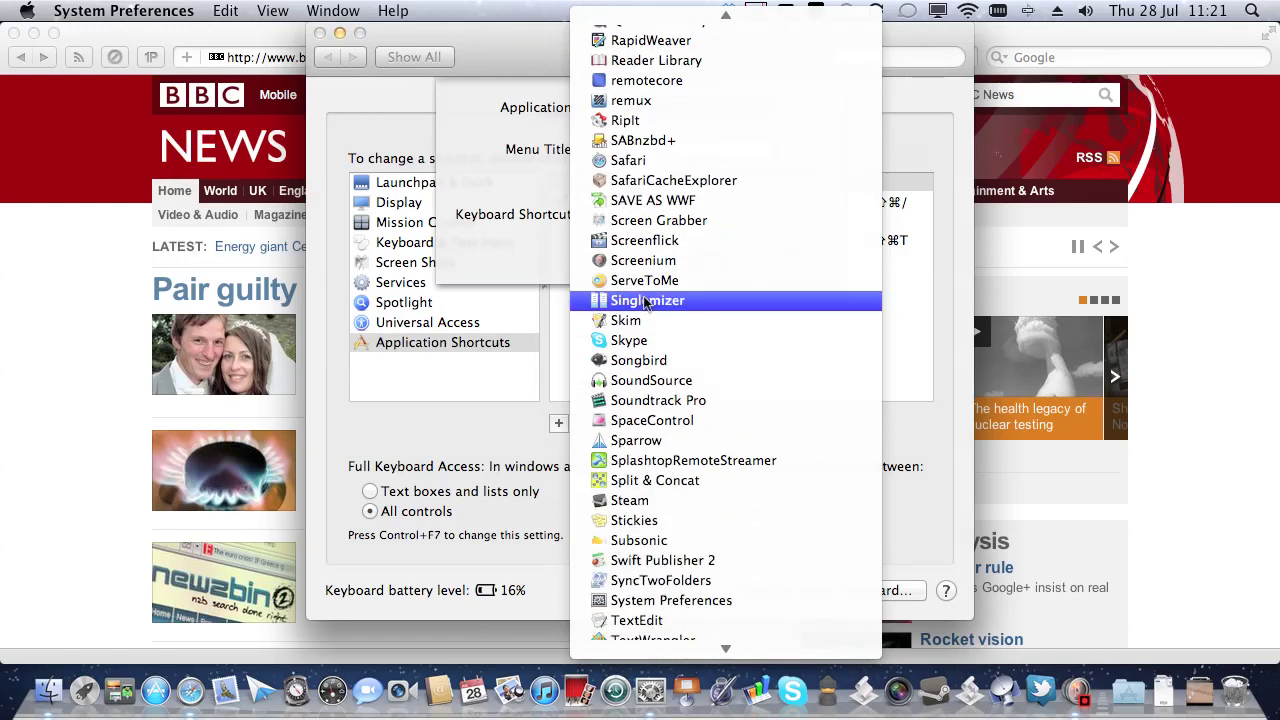
left_click(637, 160)
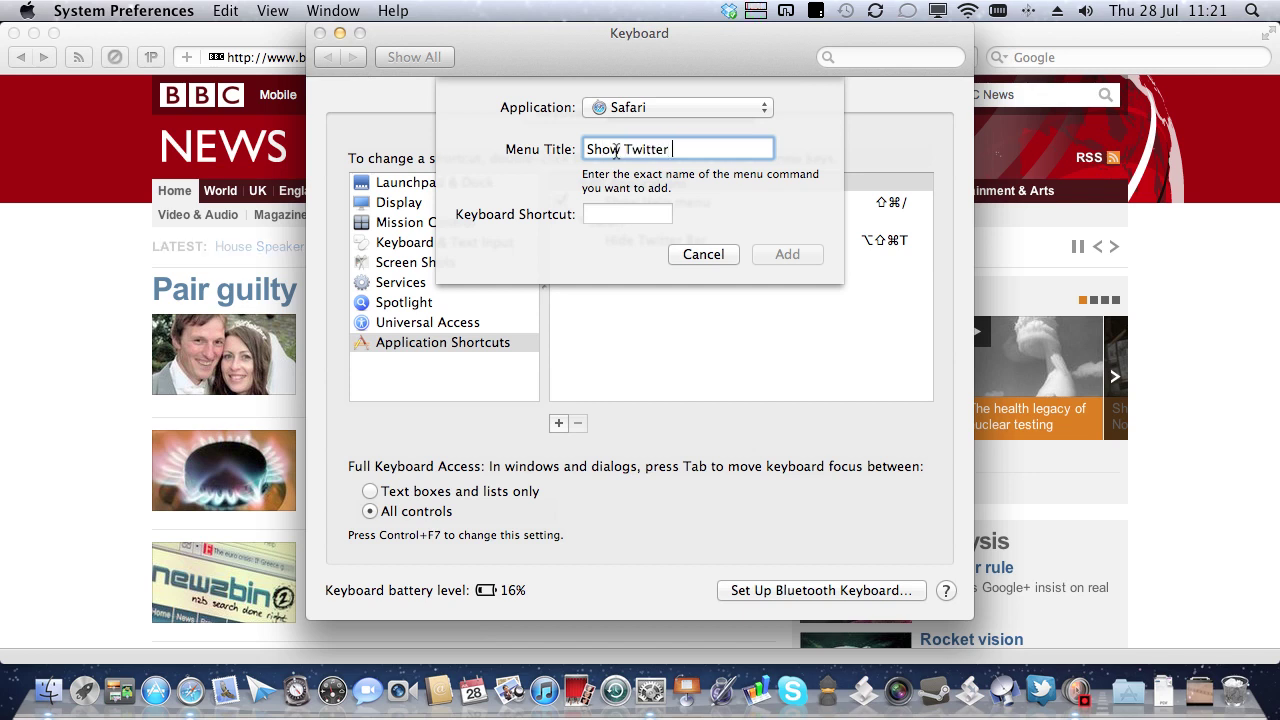
type("Bar")
Step: Assign Option+Shift+Command+T to the Show Twitter Bar command, add the shortcut and close System Preferences
left_click(591, 216)
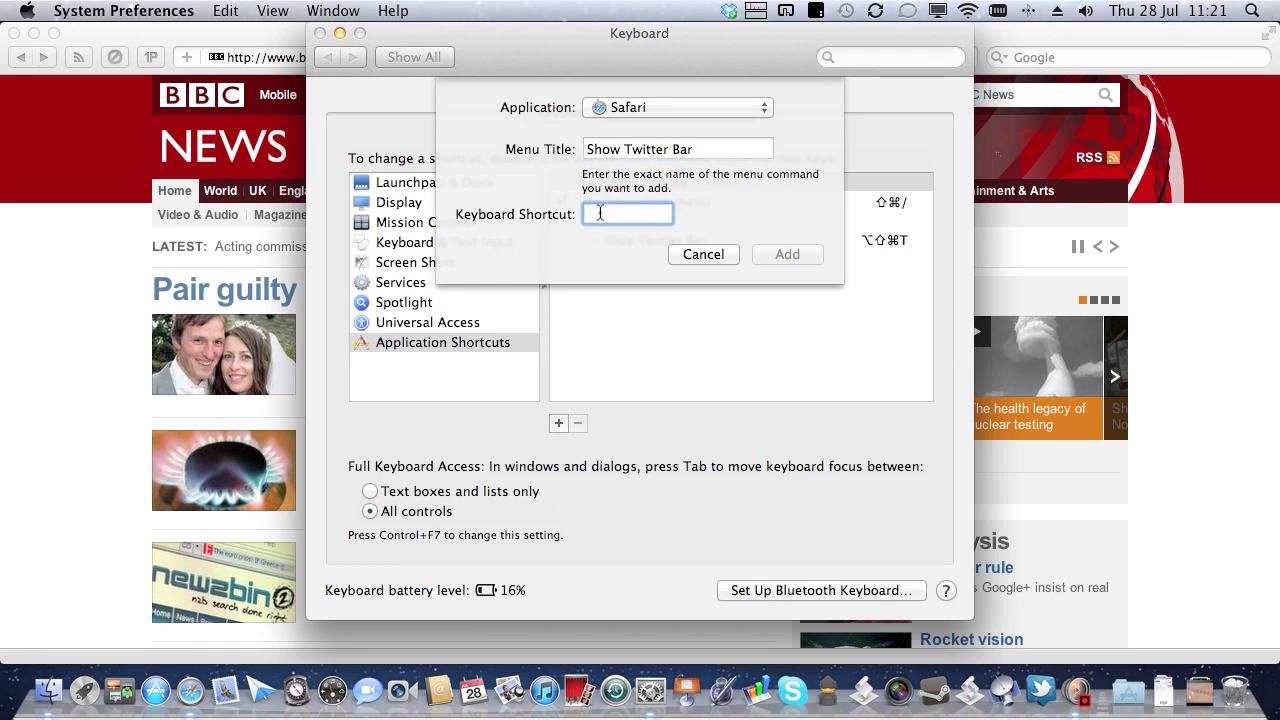
key("alt+shift+super+t")
left_click(793, 257)
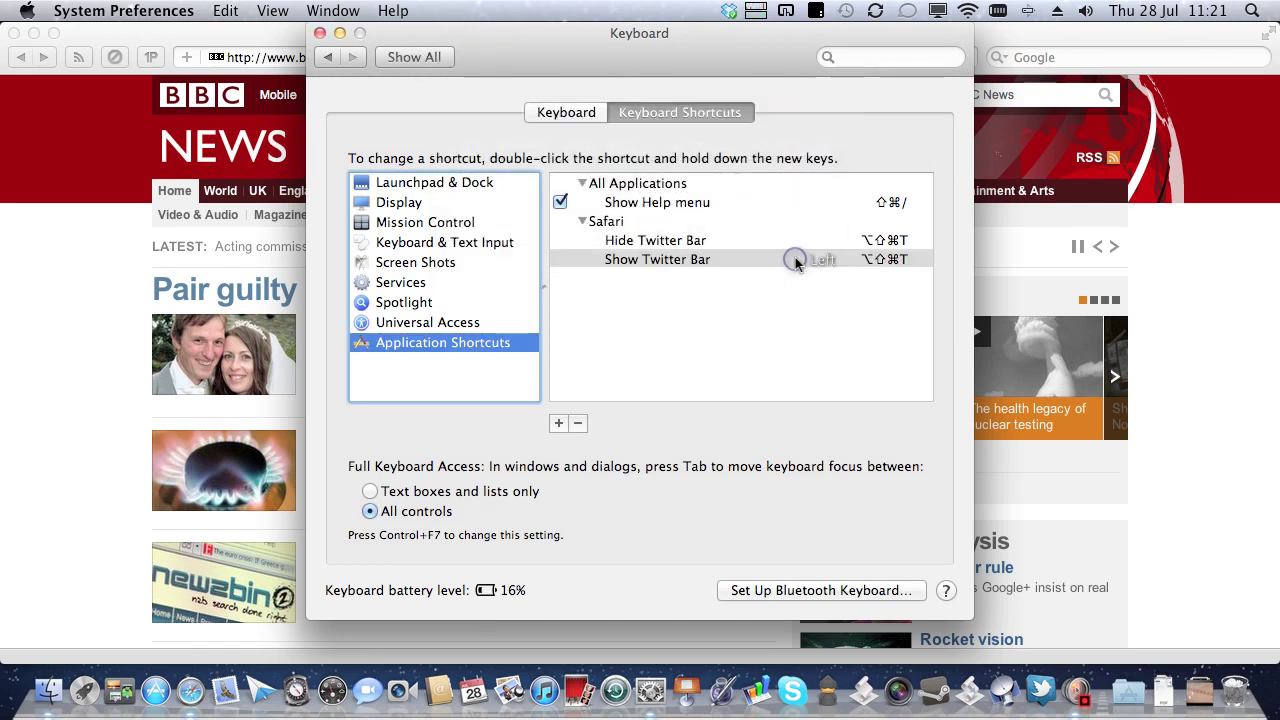
left_click(320, 34)
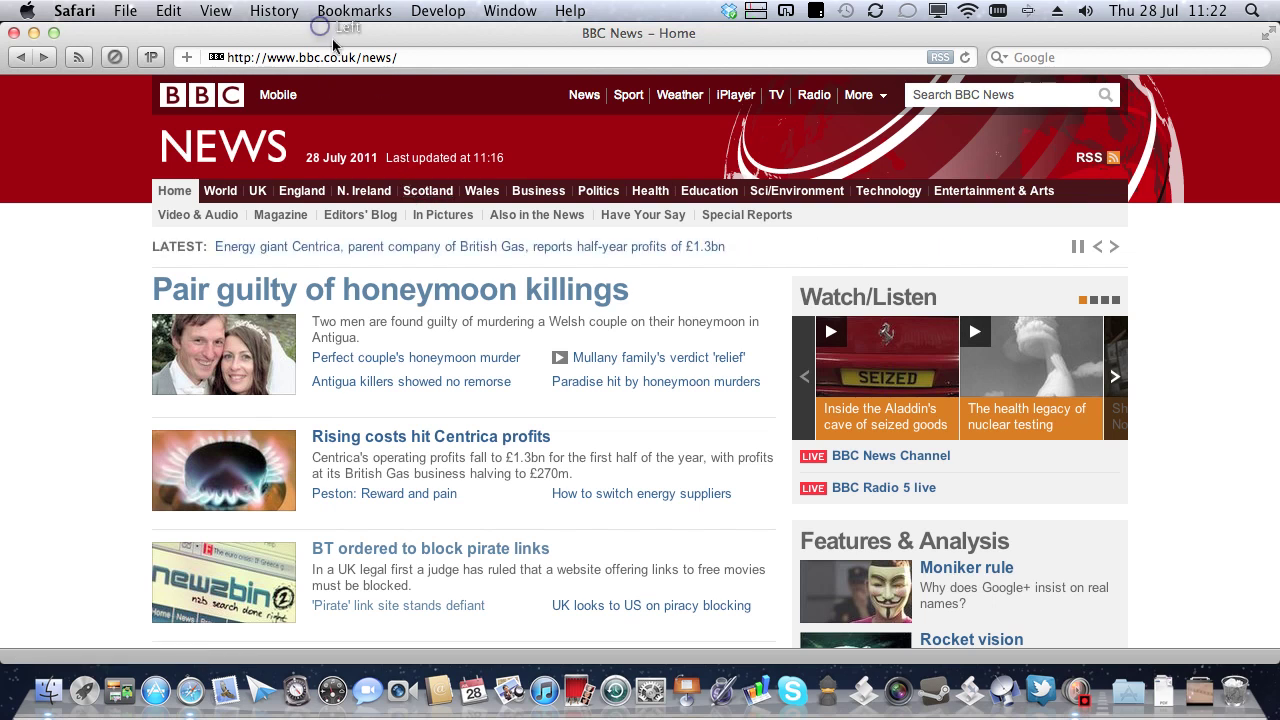
Step: Check the Show Twitter Bar command's shortcut in Safari and toggle the Twitter bar with the bottom-left corner click gesture
left_click(168, 10)
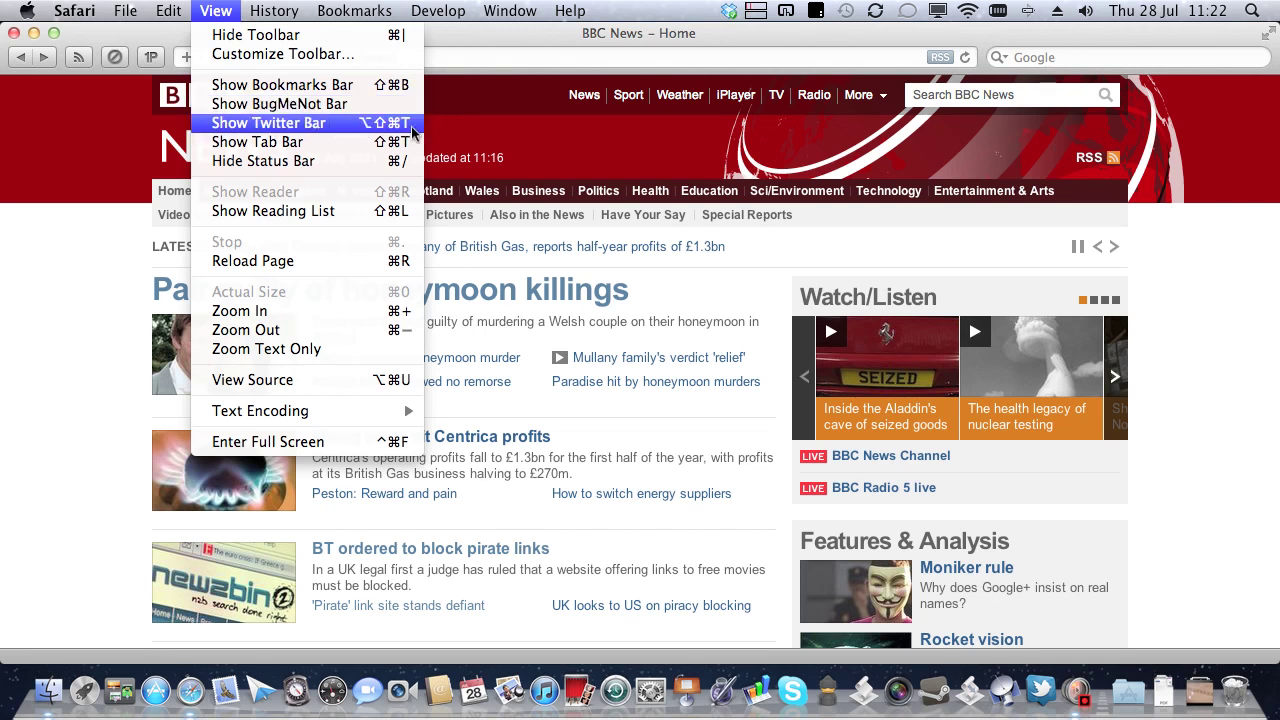
left_click(510, 143)
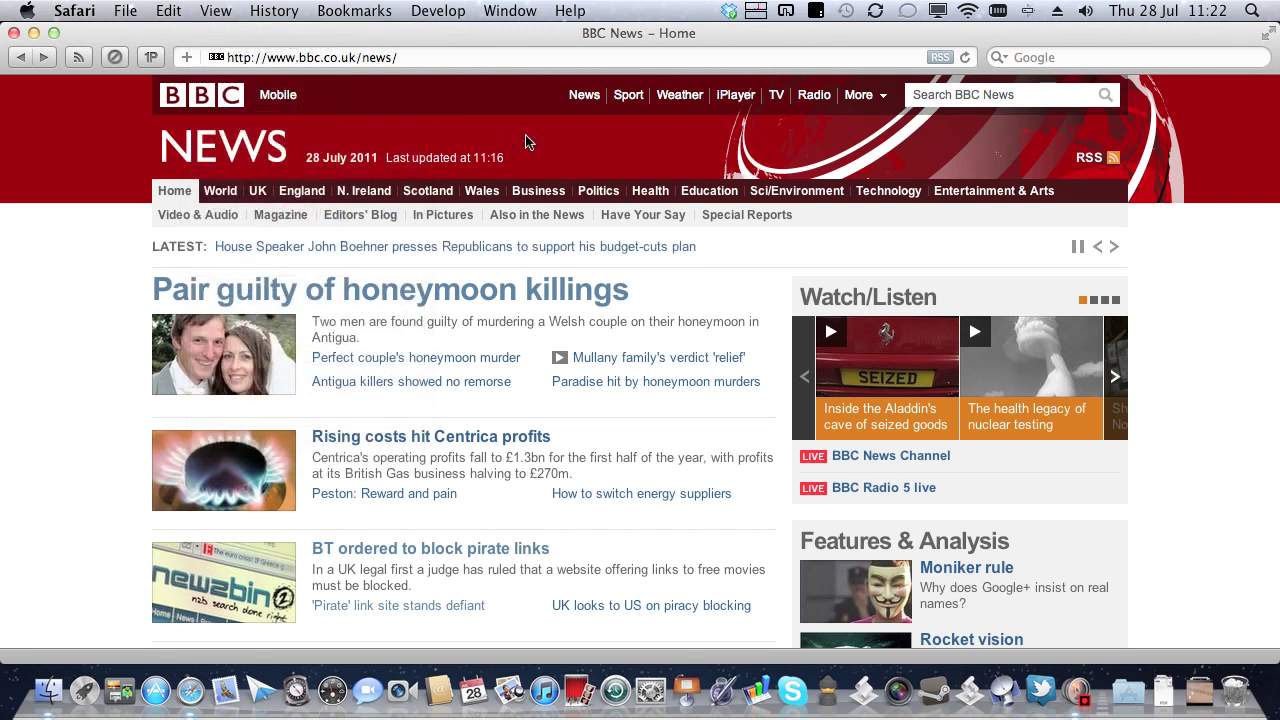
left_click(525, 136)
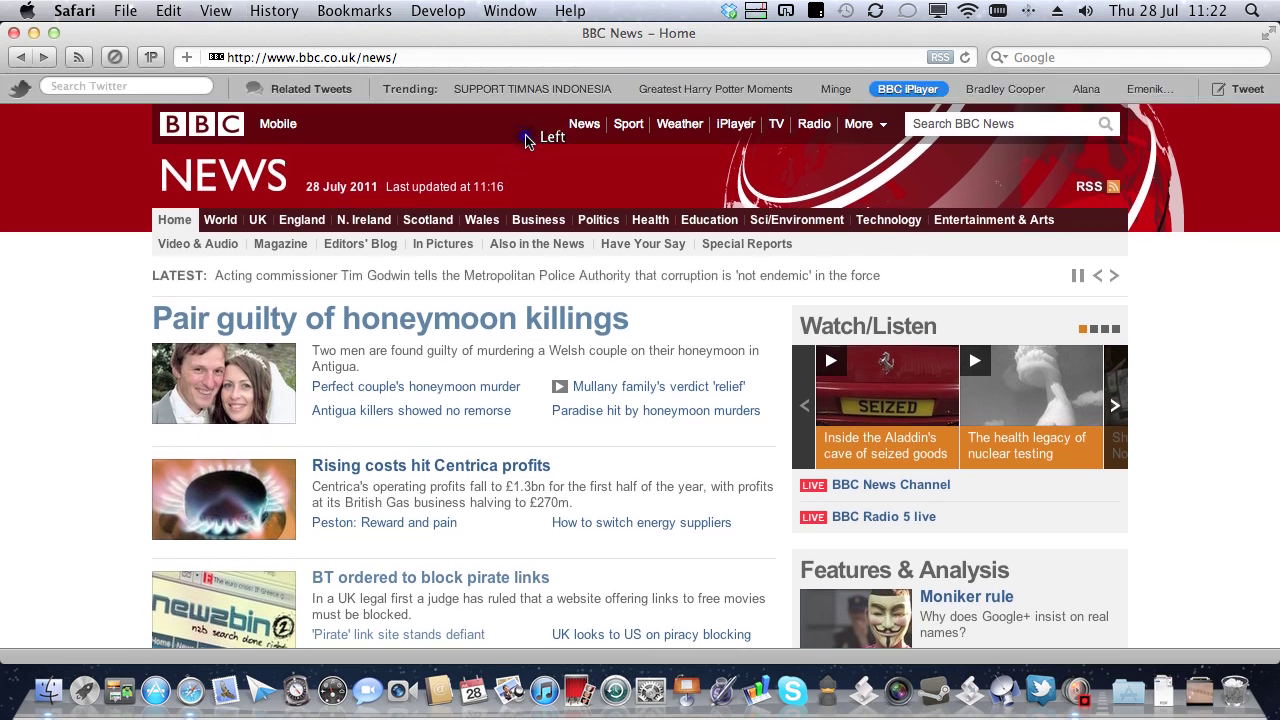
left_click(527, 141)
left_click(528, 142)
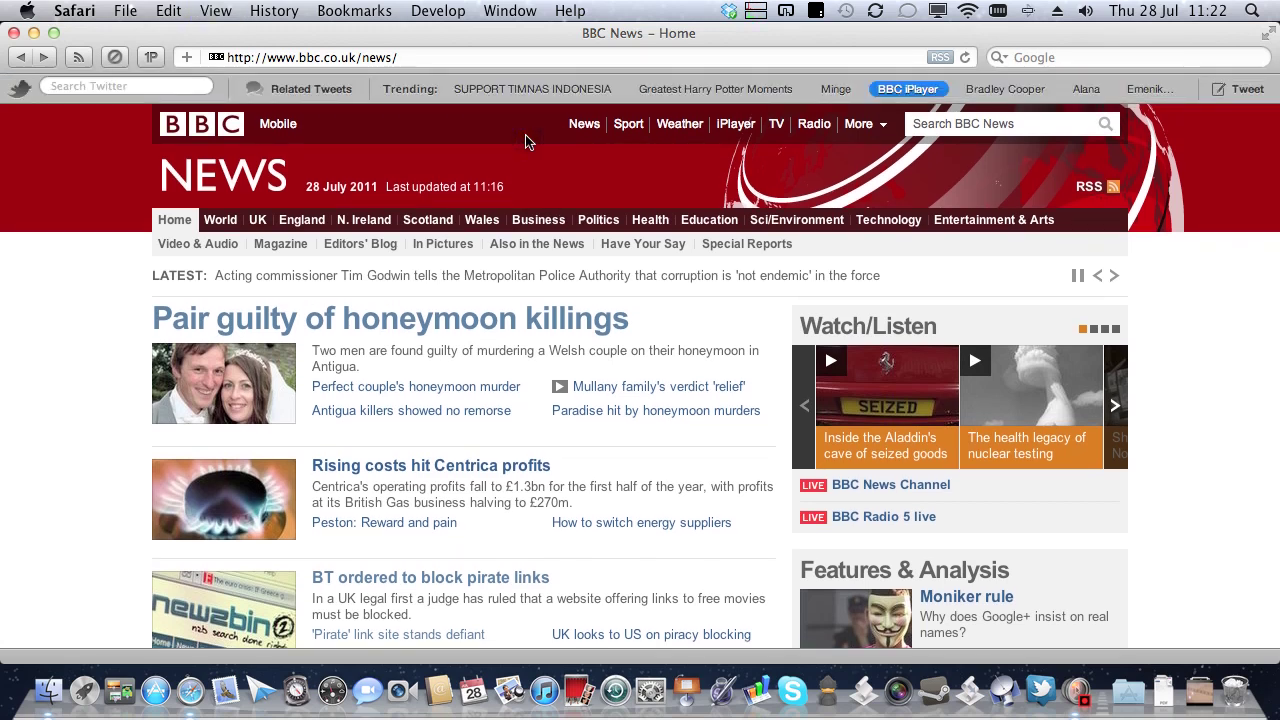